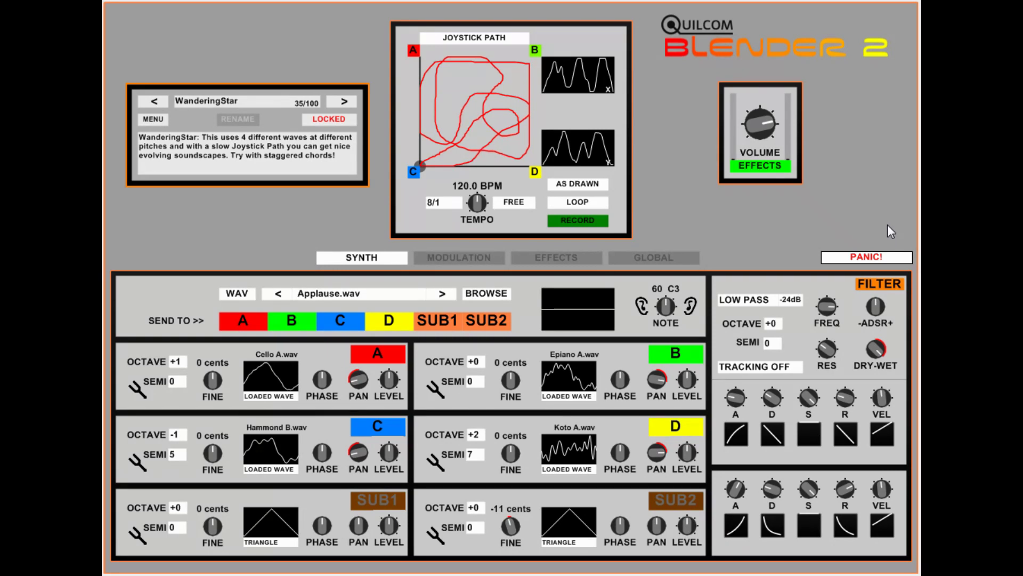
Advance through the presets and load the INIT preset.
{"action": "key", "text": "Right"}
{"action": "key", "text": "Right"}
{"action": "key", "text": "Right"}
{"action": "key", "text": "Right"}
{"action": "key", "text": "Right"}
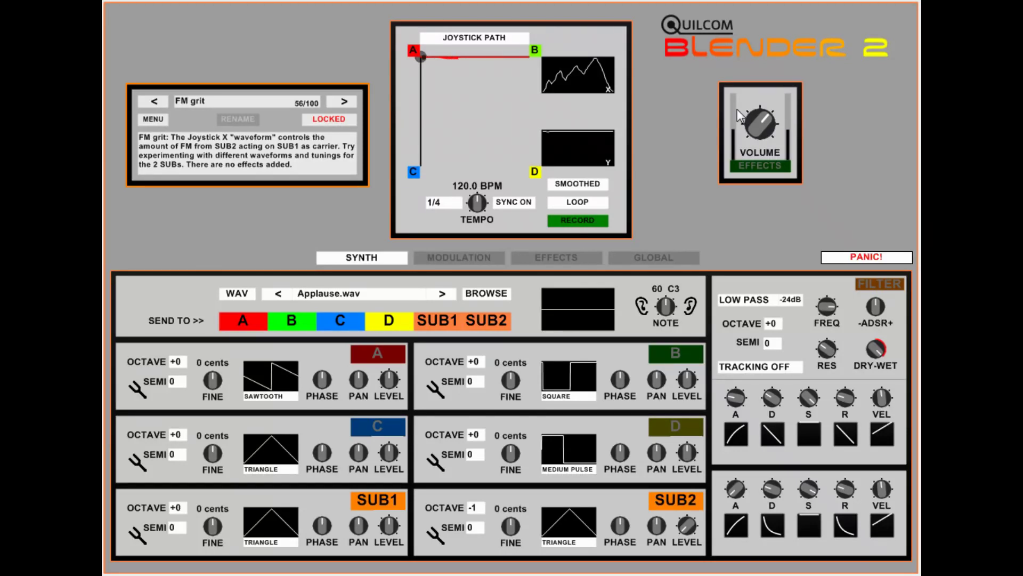
{"action": "left_click", "coordinate": [345, 101]}
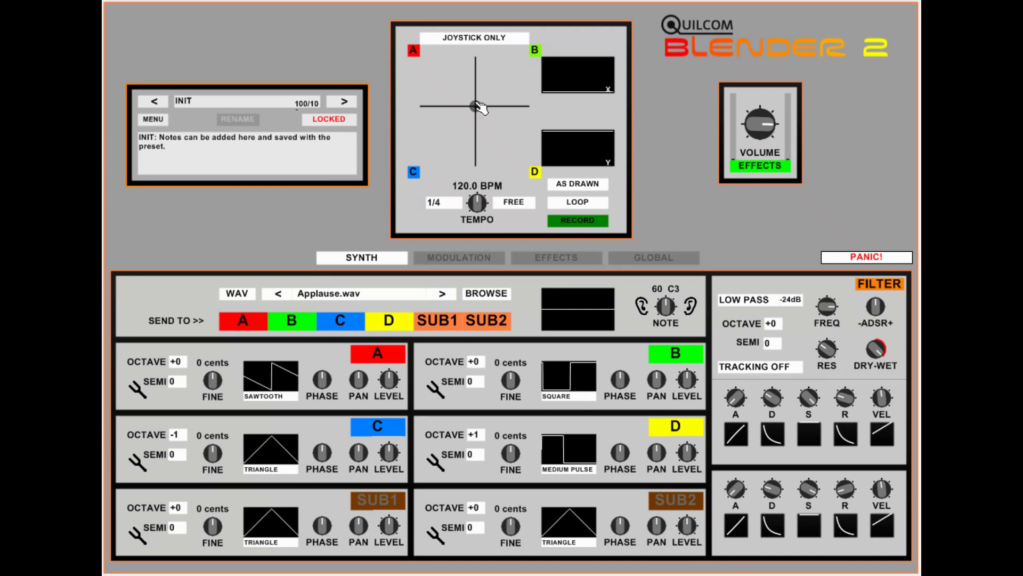
Move the joystick toward corner D and reset it to the centre.
{"action": "left_click_drag", "start_coordinate": [479, 109], "coordinate": [515, 140]}
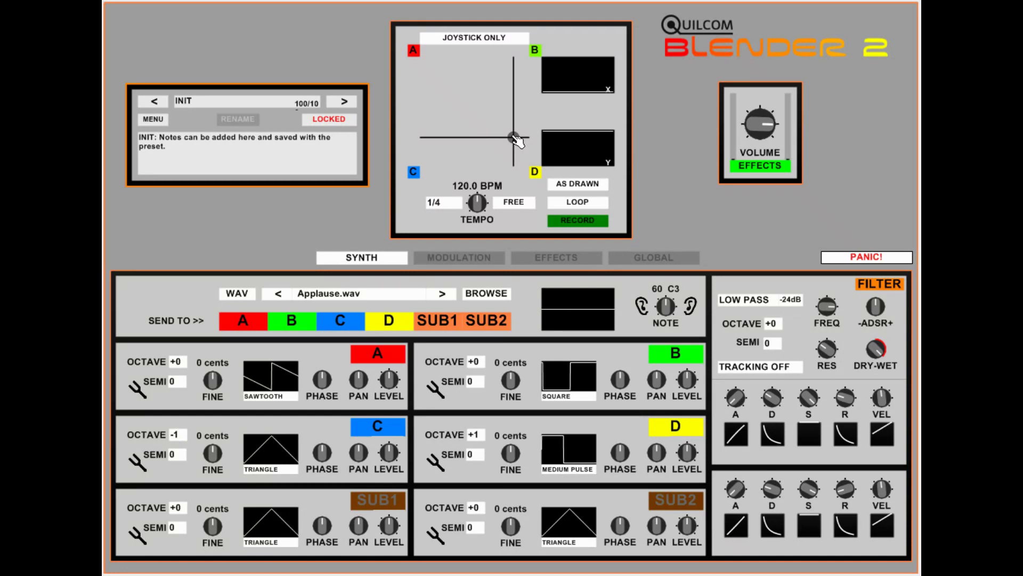
{"action": "double_click", "coordinate": [513, 138]}
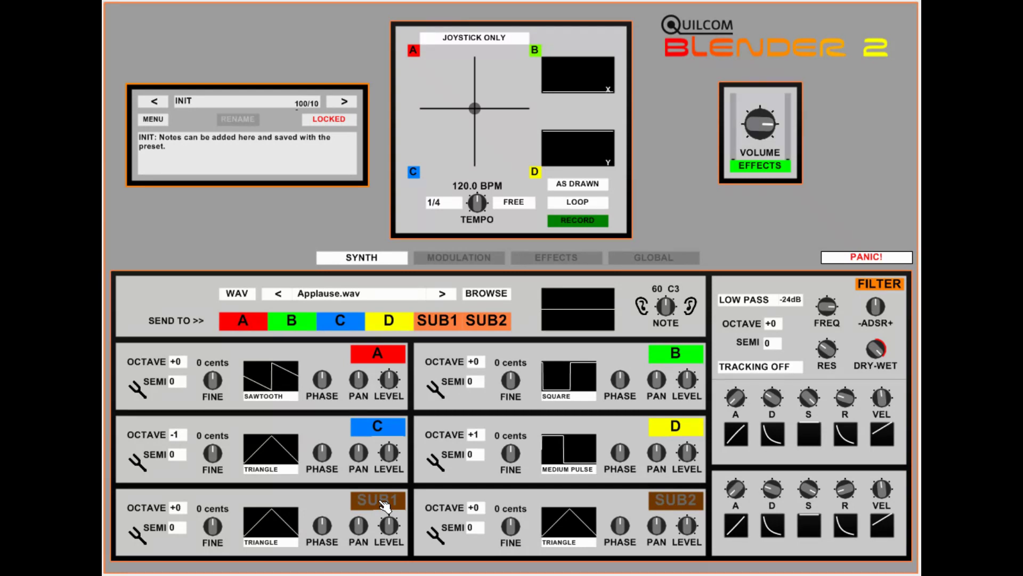
Set oscillator A's waveform to SINE and look through its waveform options.
{"action": "left_click", "coordinate": [271, 378]}
{"action": "left_click", "coordinate": [292, 404]}
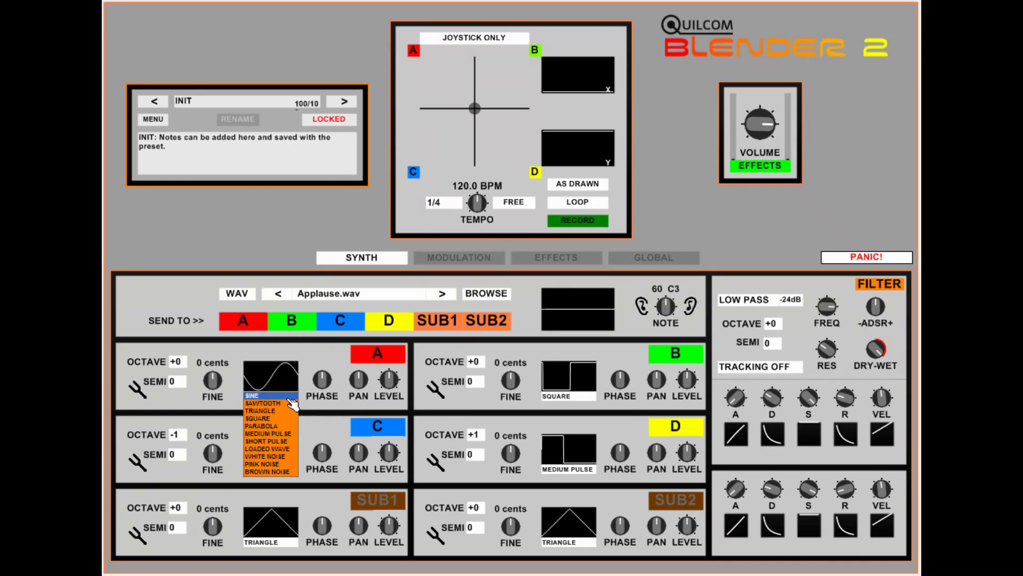
{"action": "left_click", "coordinate": [271, 448]}
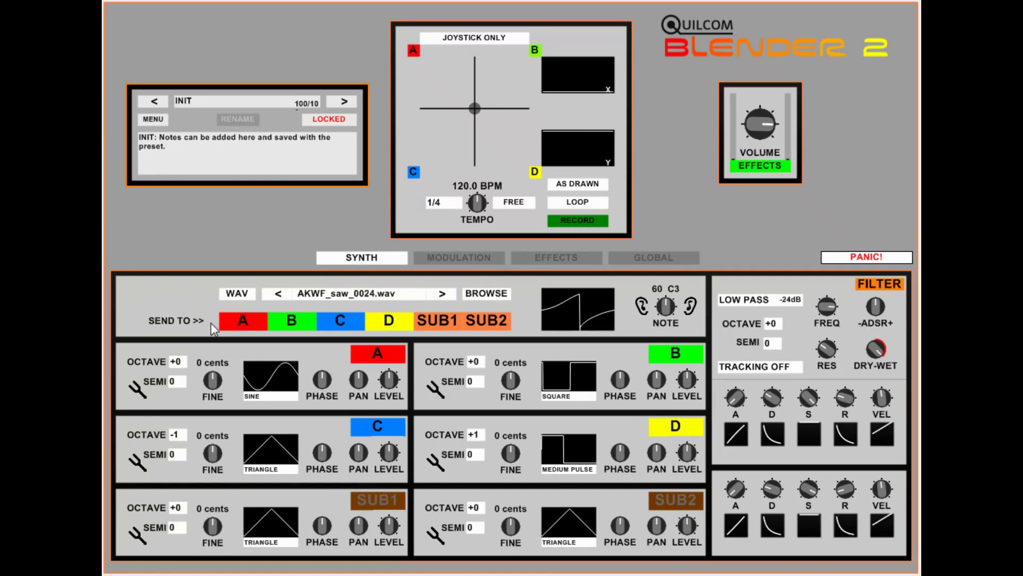
Browse to the AKWF_violin folder and load AKWF_violin_0001.wav into the wave loader.
{"action": "left_click", "coordinate": [495, 296]}
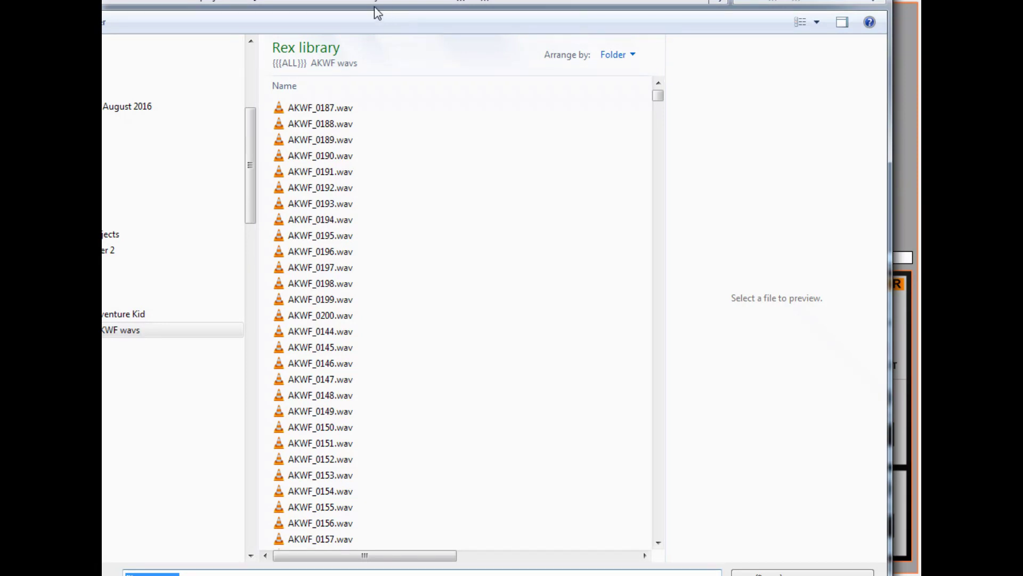
{"action": "left_click", "coordinate": [394, 3]}
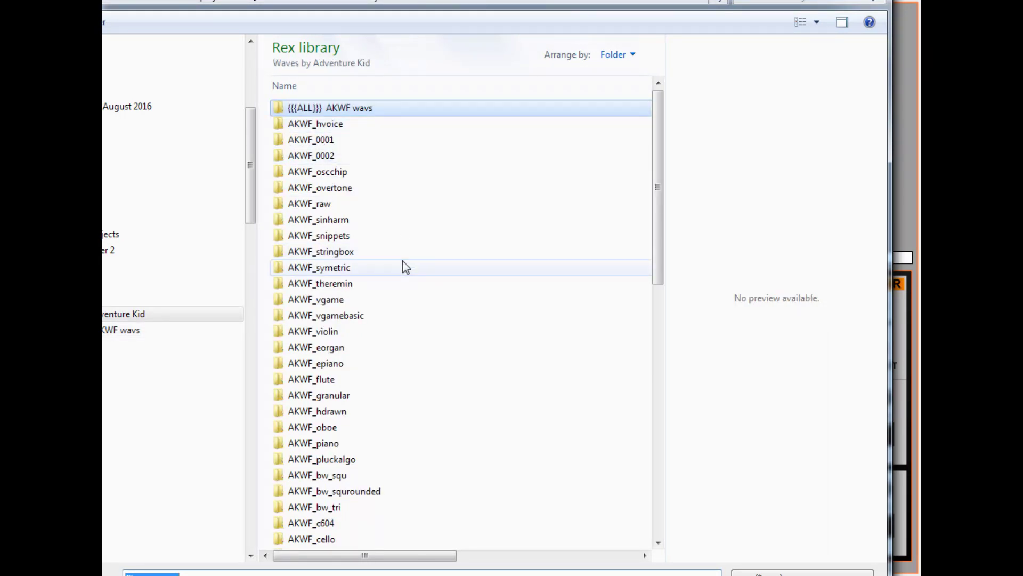
{"action": "double_click", "coordinate": [340, 333]}
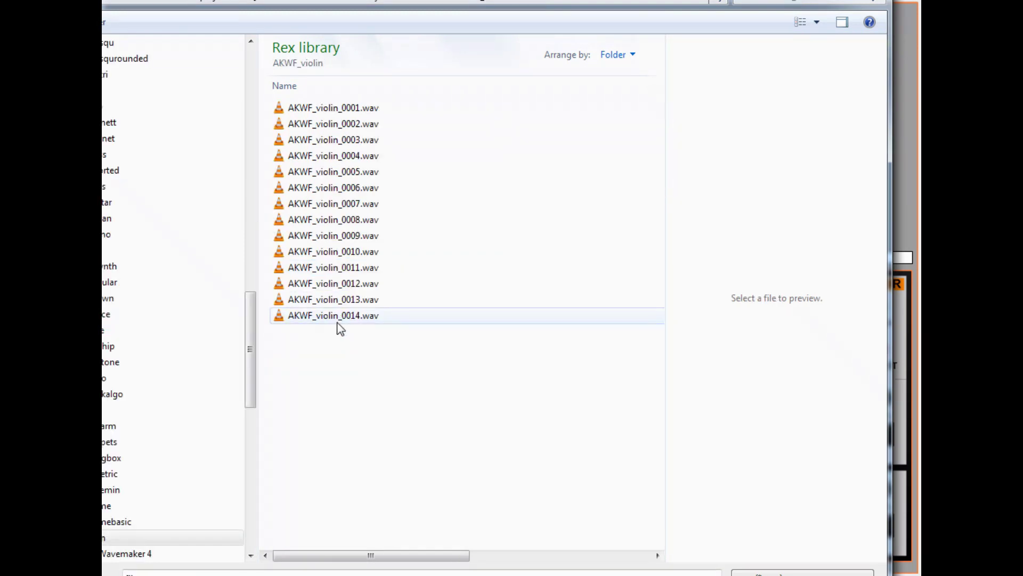
{"action": "left_click", "coordinate": [354, 109]}
{"action": "double_click", "coordinate": [357, 110]}
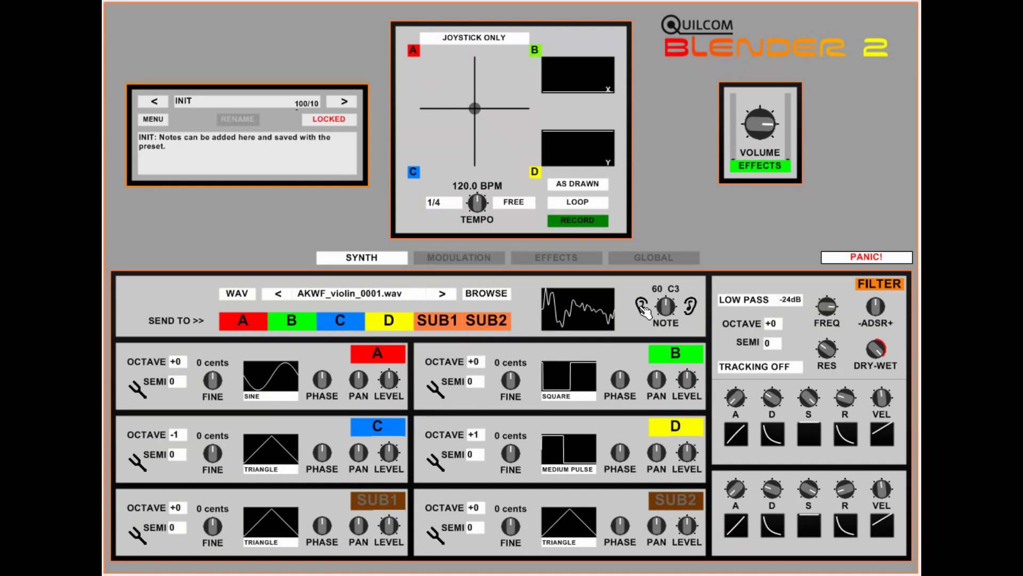
Turn on wave auditioning and step forward through the violin waves to AKWF_violin_0007.wav.
{"action": "left_click", "coordinate": [642, 308]}
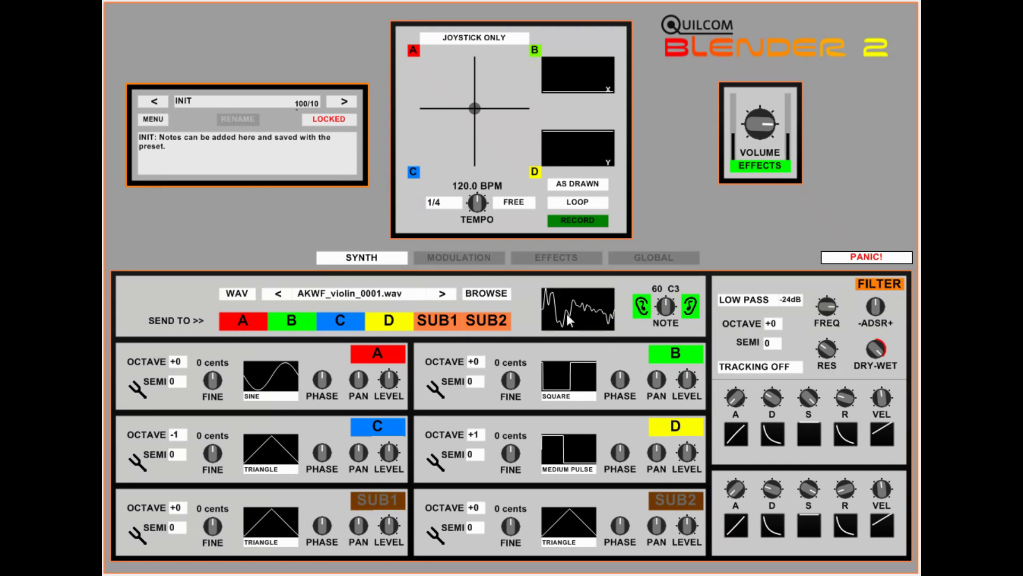
{"action": "left_click", "coordinate": [443, 296]}
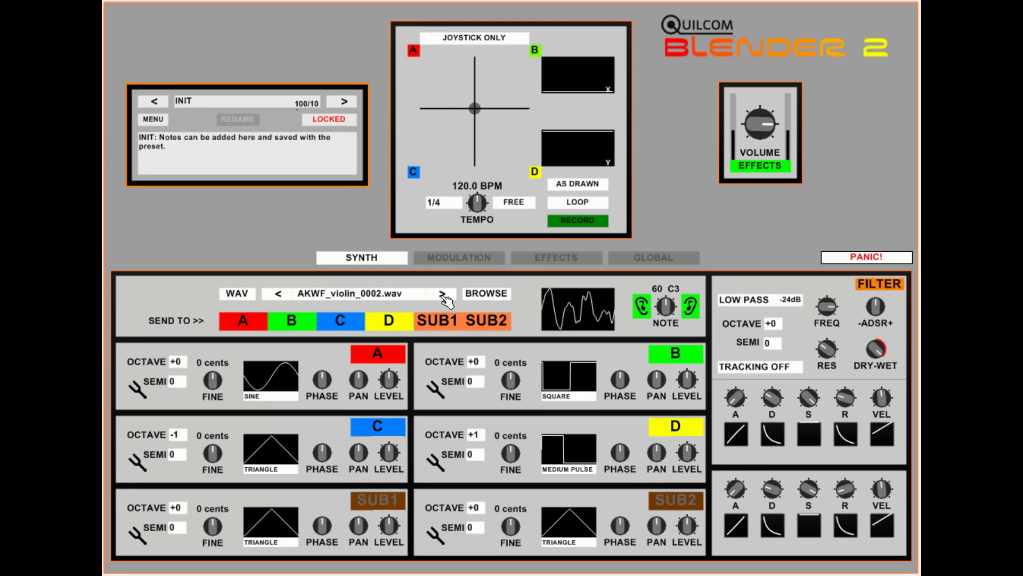
{"action": "left_click", "coordinate": [443, 296]}
{"action": "left_click", "coordinate": [443, 296]}
{"action": "left_click", "coordinate": [443, 296]}
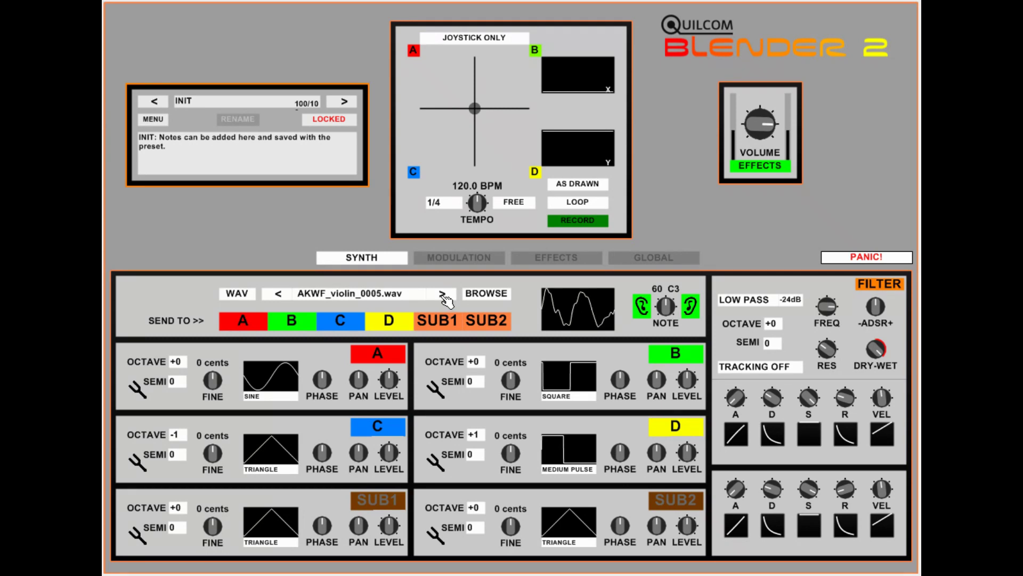
{"action": "left_click", "coordinate": [443, 296]}
{"action": "left_click", "coordinate": [443, 296]}
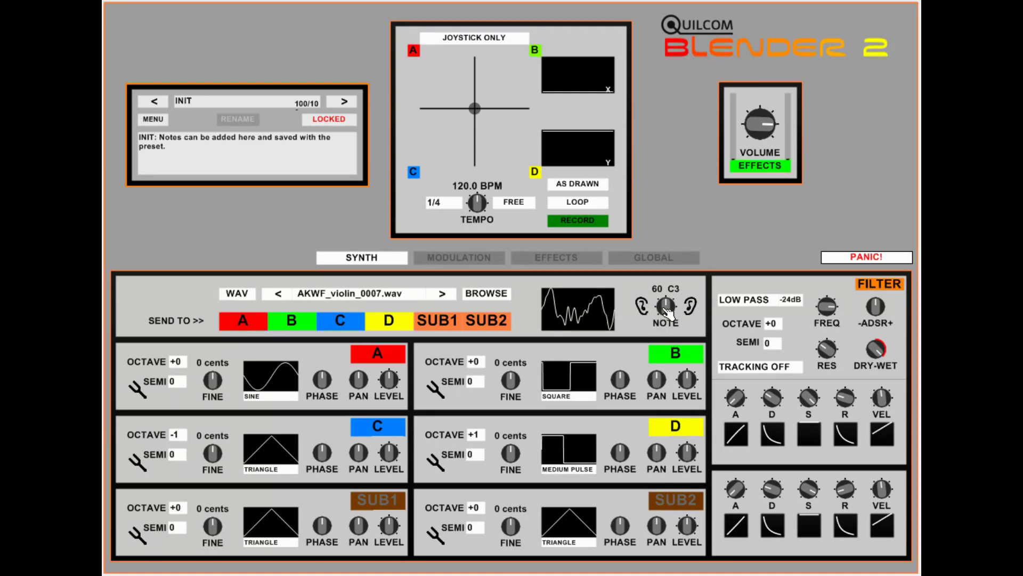
Lower the audition note to 36 C1, preview neighbouring violin waves, select AKWF_violin_0008.wav and stop auditioning.
{"action": "left_click_drag", "start_coordinate": [666, 311], "coordinate": [666, 330]}
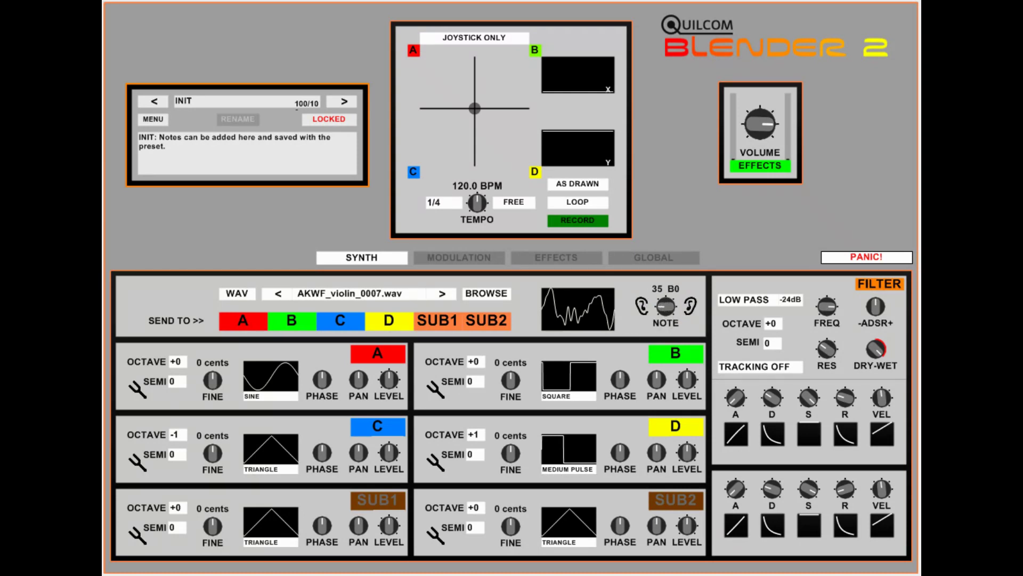
{"action": "left_click", "coordinate": [647, 309]}
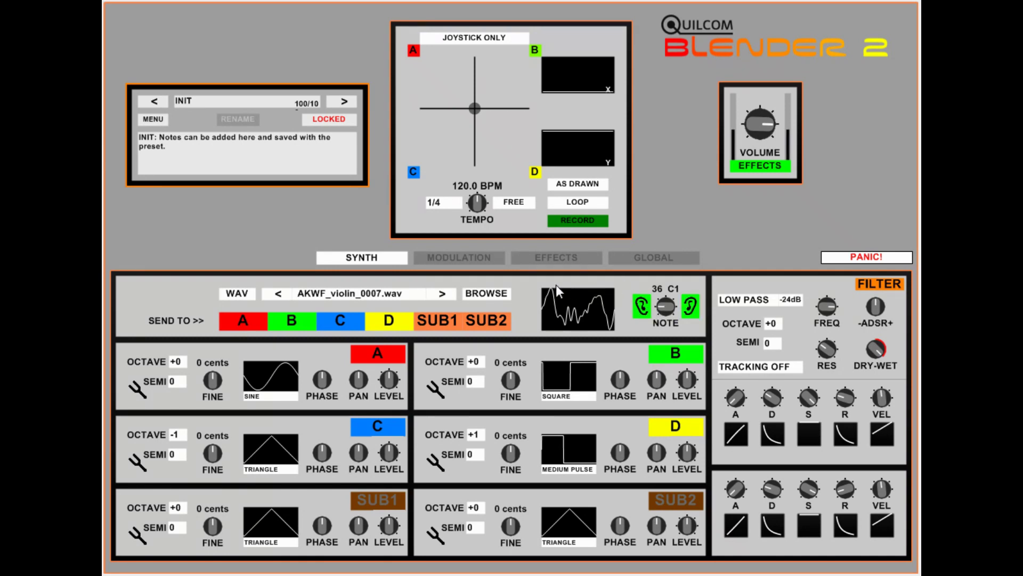
{"action": "left_click", "coordinate": [442, 294]}
{"action": "left_click", "coordinate": [442, 295]}
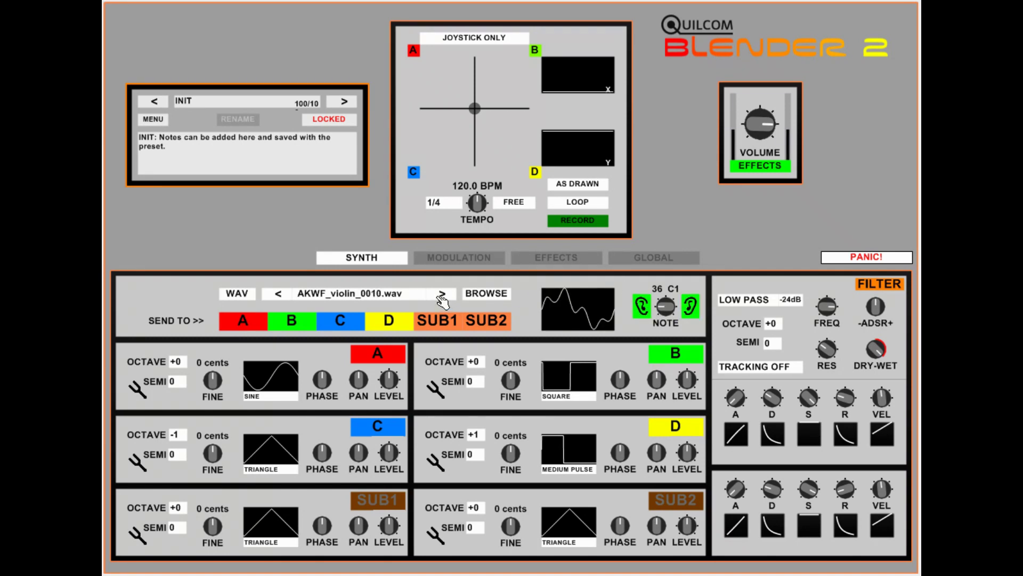
{"action": "left_click", "coordinate": [275, 295]}
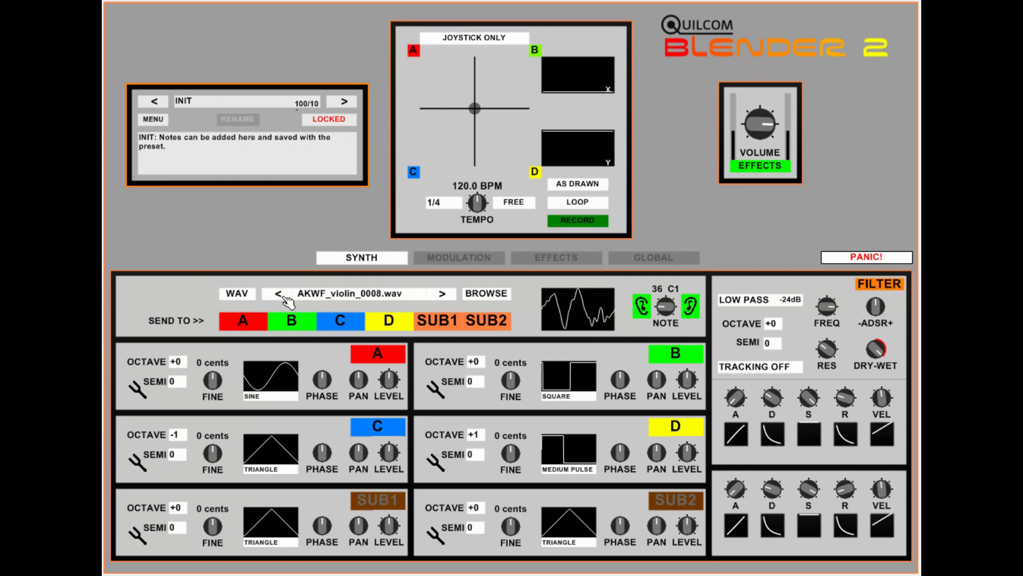
{"action": "left_click", "coordinate": [644, 308]}
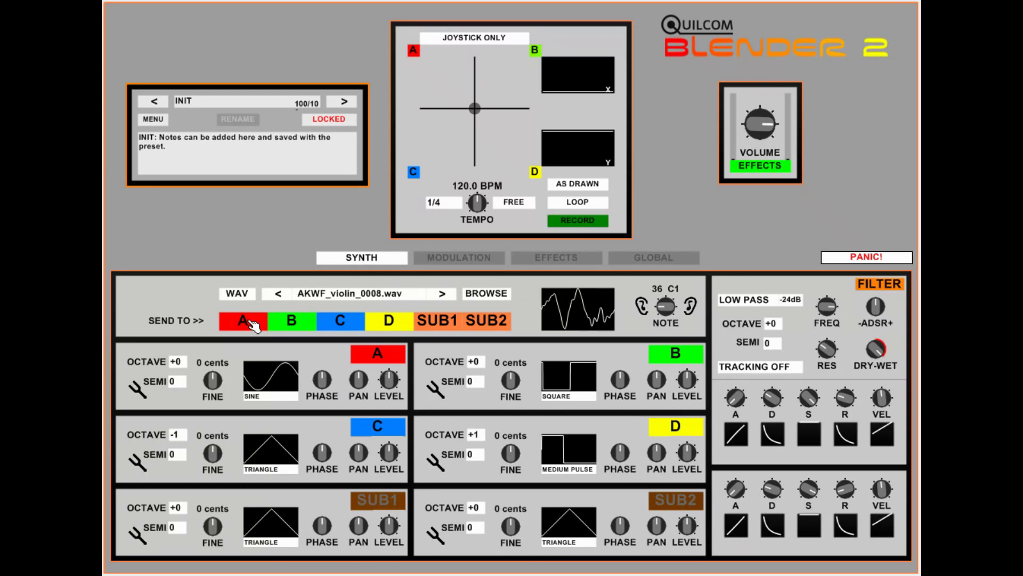
Send AKWF_violin_0008.wav to oscillator A and AKWF_violin_0010.wav to oscillator B.
{"action": "left_click", "coordinate": [255, 327]}
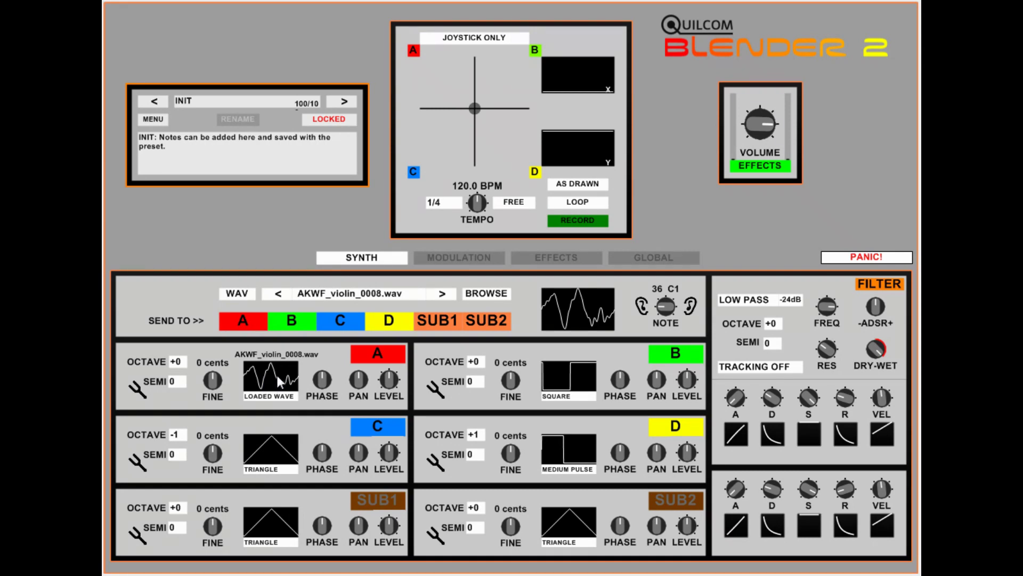
{"action": "left_click", "coordinate": [443, 293]}
{"action": "left_click", "coordinate": [442, 293]}
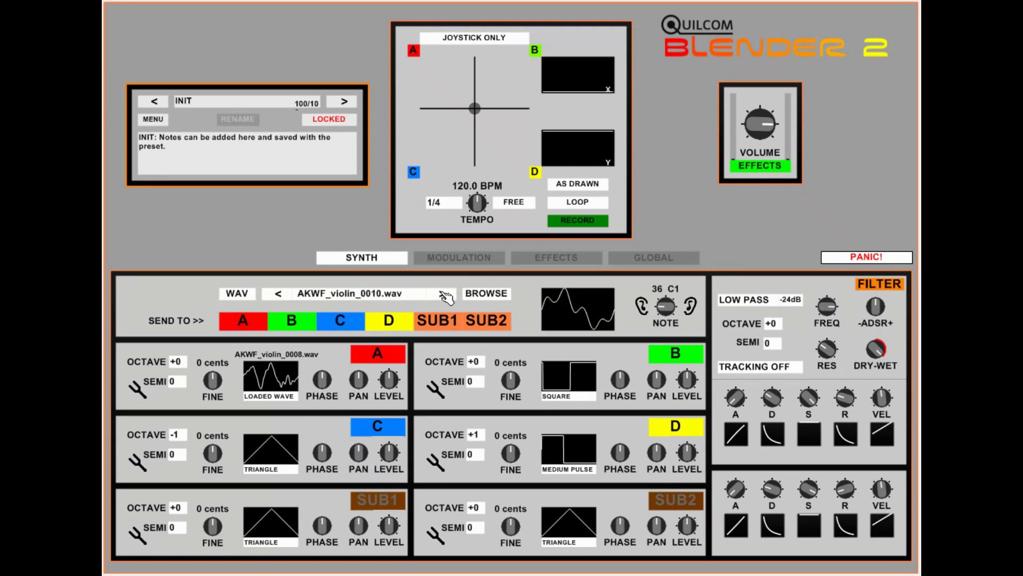
{"action": "left_click", "coordinate": [291, 322]}
Send AKWF_violin_0012.wav to oscillator C and AKWF_violin_0014.wav to oscillator D.
{"action": "left_click", "coordinate": [450, 294]}
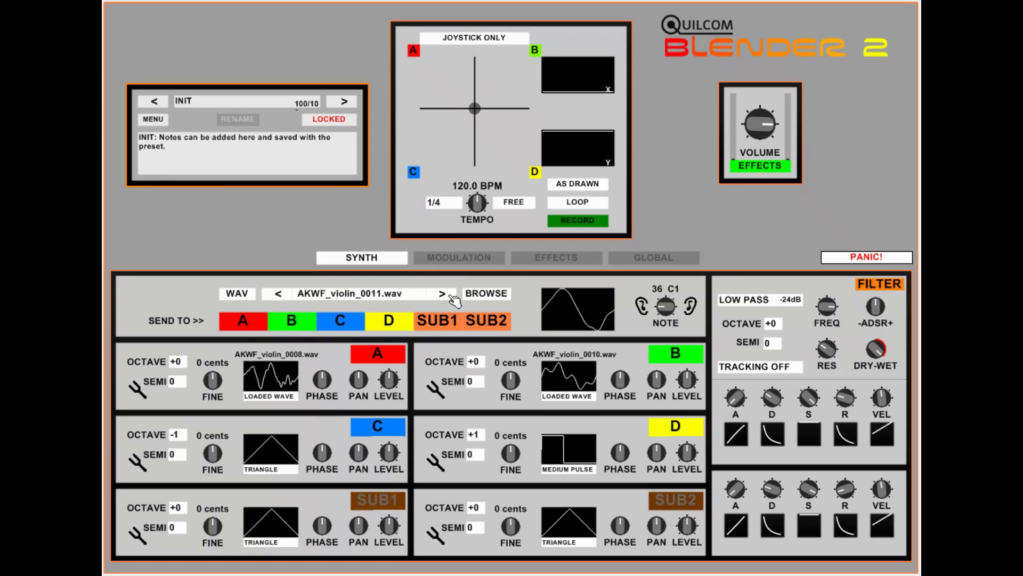
{"action": "left_click", "coordinate": [452, 296]}
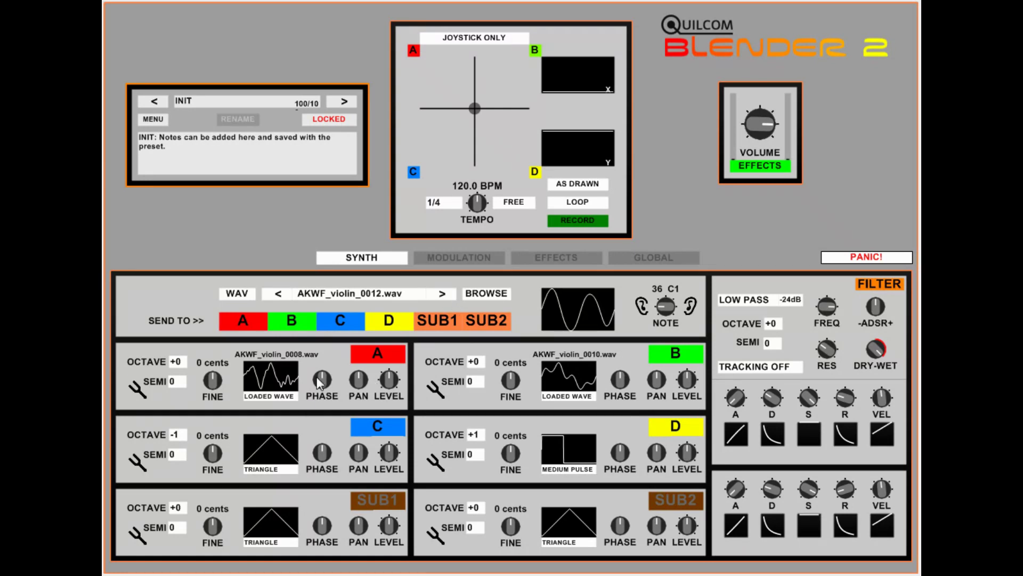
{"action": "left_click", "coordinate": [362, 327]}
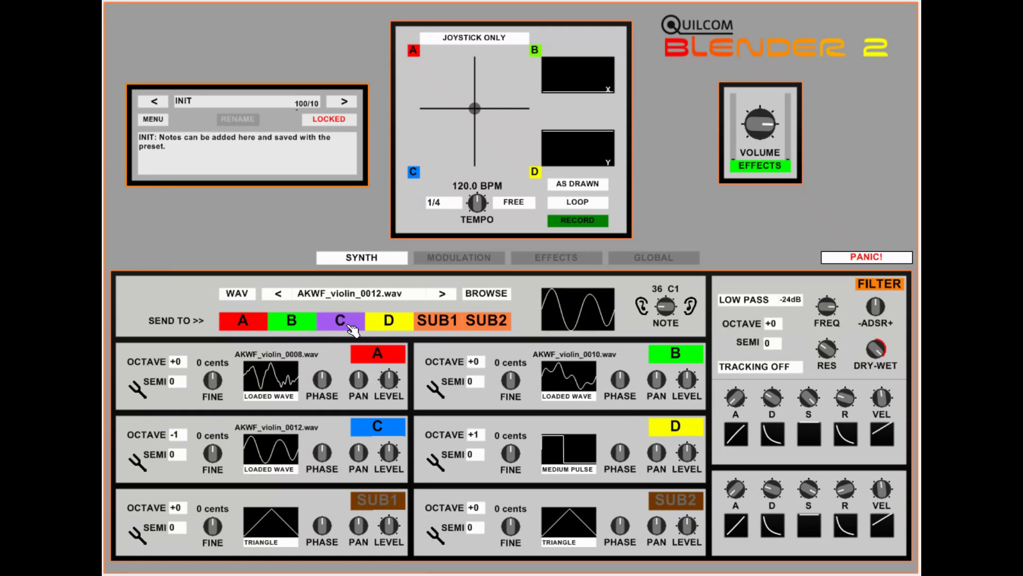
{"action": "left_click", "coordinate": [444, 296]}
{"action": "left_click", "coordinate": [445, 296]}
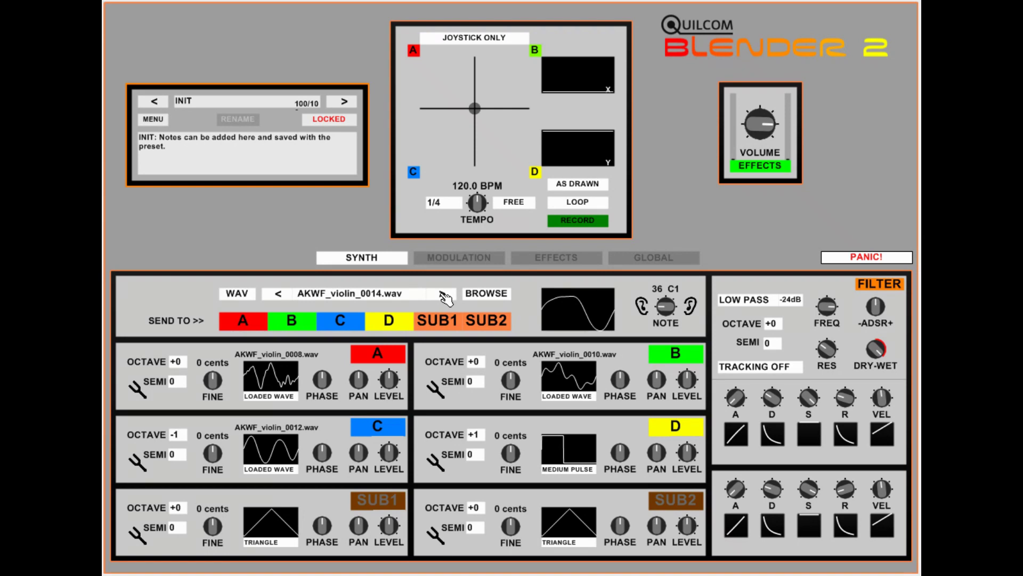
{"action": "left_click", "coordinate": [405, 331]}
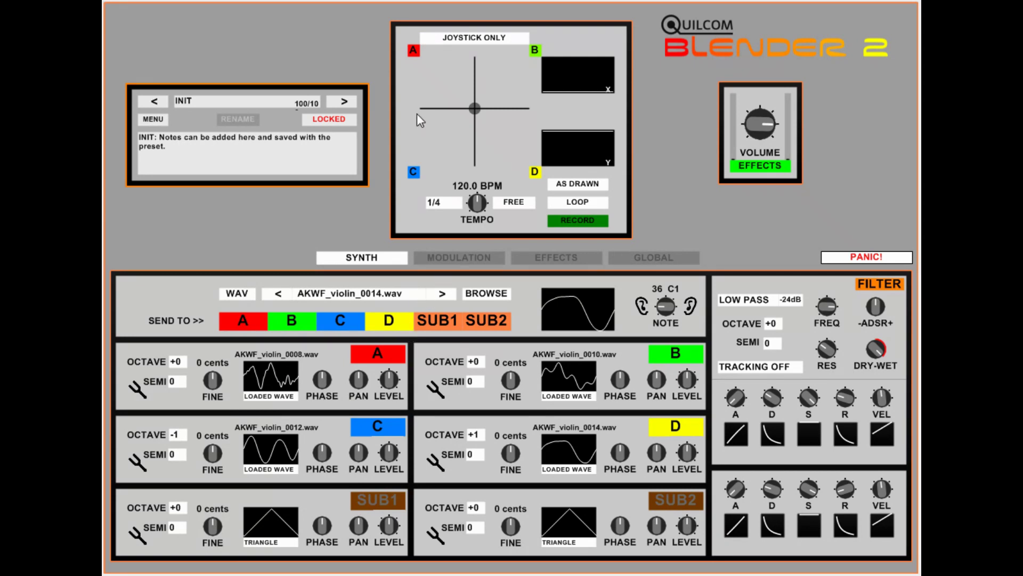
Blend the four oscillators with the joystick, switch its mode to JOYSTICK PATH and move it to the upper middle.
{"action": "mouse_move", "coordinate": [474, 109]}
{"action": "left_mouse_down"}
{"action": "mouse_move", "coordinate": [426, 70]}
{"action": "mouse_move", "coordinate": [515, 66]}
{"action": "mouse_move", "coordinate": [520, 92]}
{"action": "mouse_move", "coordinate": [519, 134]}
{"action": "mouse_move", "coordinate": [427, 159]}
{"action": "mouse_move", "coordinate": [477, 95]}
{"action": "mouse_move", "coordinate": [460, 122]}
{"action": "mouse_move", "coordinate": [477, 123]}
{"action": "left_mouse_up"}
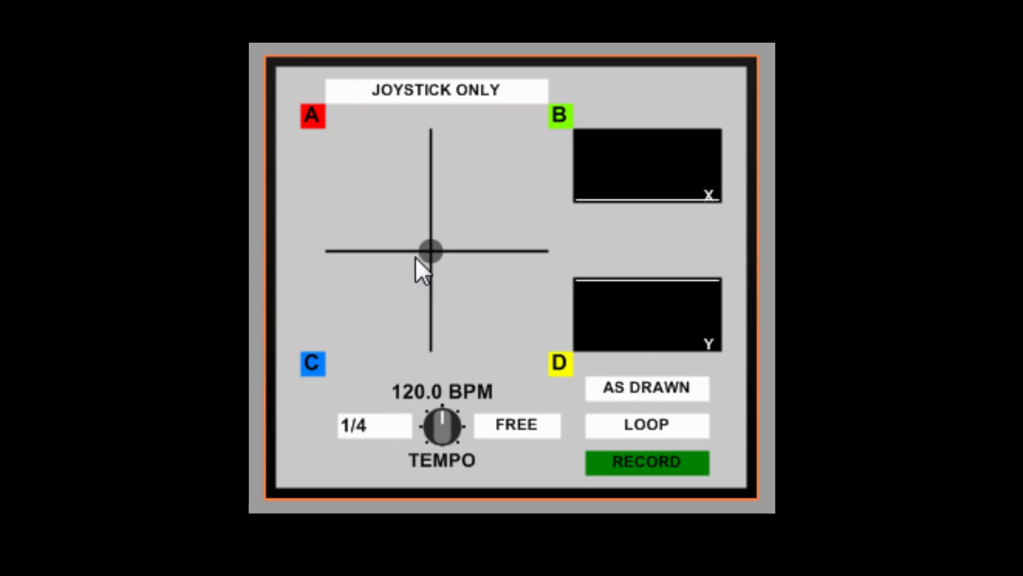
{"action": "left_click_drag", "start_coordinate": [433, 254], "coordinate": [470, 267]}
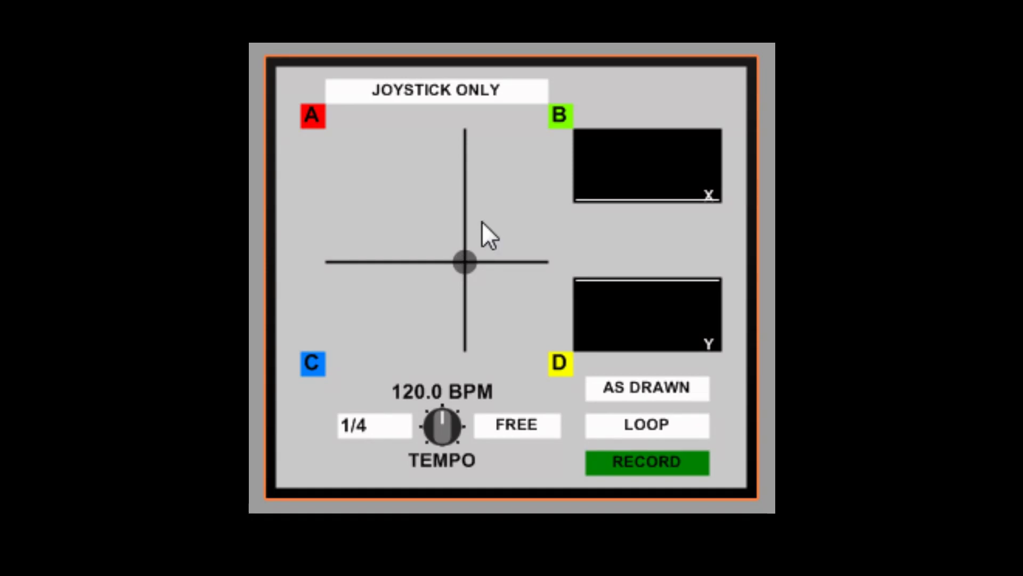
{"action": "left_click", "coordinate": [489, 92]}
{"action": "mouse_move", "coordinate": [470, 261]}
{"action": "left_mouse_down"}
{"action": "mouse_move", "coordinate": [478, 197]}
{"action": "mouse_move", "coordinate": [452, 181]}
{"action": "left_mouse_up"}
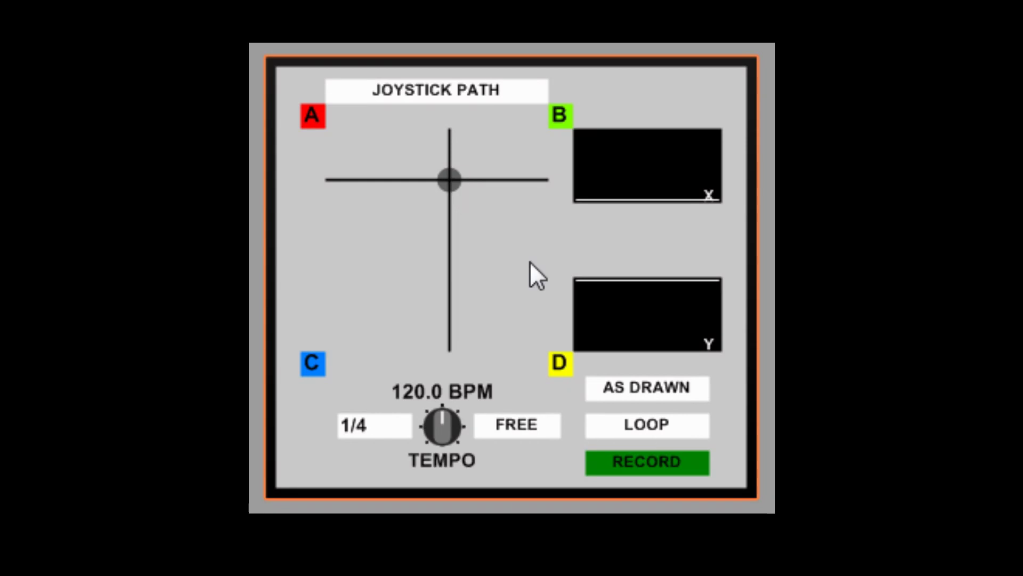
Clear the old joystick path, record a double heart-shaped loop around the four corners and set playback to SINGLE.
{"action": "left_click", "coordinate": [653, 462]}
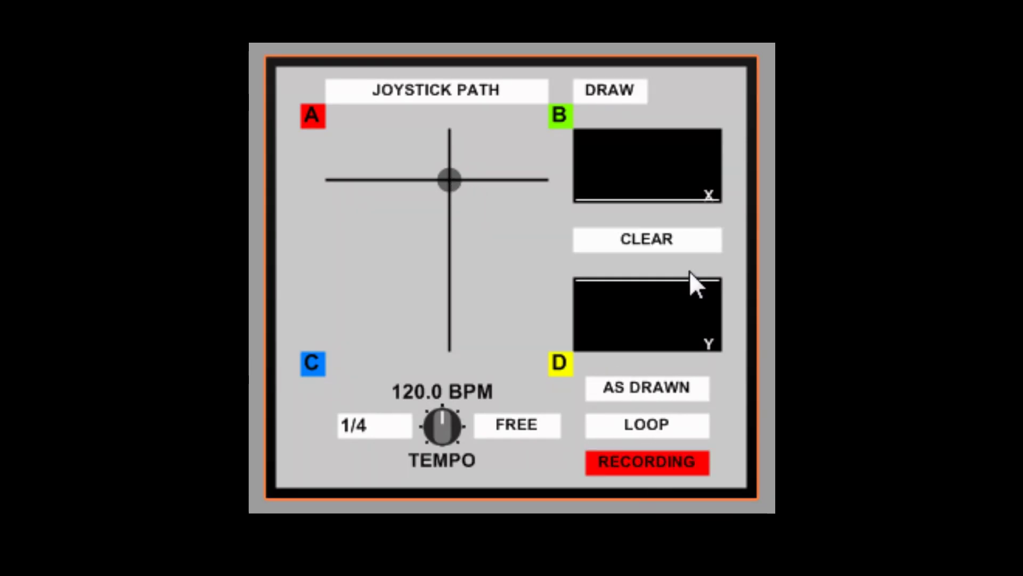
{"action": "left_click", "coordinate": [646, 239]}
{"action": "mouse_move", "coordinate": [450, 179]}
{"action": "left_mouse_down"}
{"action": "mouse_move", "coordinate": [417, 181]}
{"action": "mouse_move", "coordinate": [390, 200]}
{"action": "mouse_move", "coordinate": [380, 242]}
{"action": "mouse_move", "coordinate": [399, 287]}
{"action": "mouse_move", "coordinate": [438, 309]}
{"action": "mouse_move", "coordinate": [501, 288]}
{"action": "mouse_move", "coordinate": [520, 232]}
{"action": "mouse_move", "coordinate": [507, 166]}
{"action": "mouse_move", "coordinate": [449, 186]}
{"action": "mouse_move", "coordinate": [381, 163]}
{"action": "mouse_move", "coordinate": [350, 206]}
{"action": "mouse_move", "coordinate": [365, 270]}
{"action": "mouse_move", "coordinate": [455, 318]}
{"action": "mouse_move", "coordinate": [530, 319]}
{"action": "mouse_move", "coordinate": [549, 238]}
{"action": "mouse_move", "coordinate": [530, 168]}
{"action": "mouse_move", "coordinate": [494, 146]}
{"action": "mouse_move", "coordinate": [445, 191]}
{"action": "left_mouse_up"}
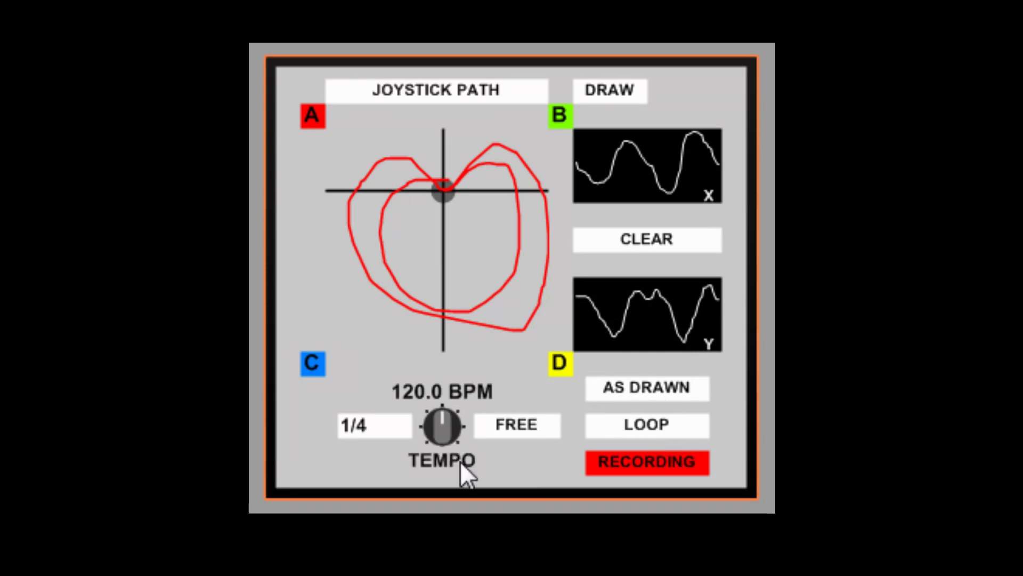
{"action": "left_click", "coordinate": [660, 425]}
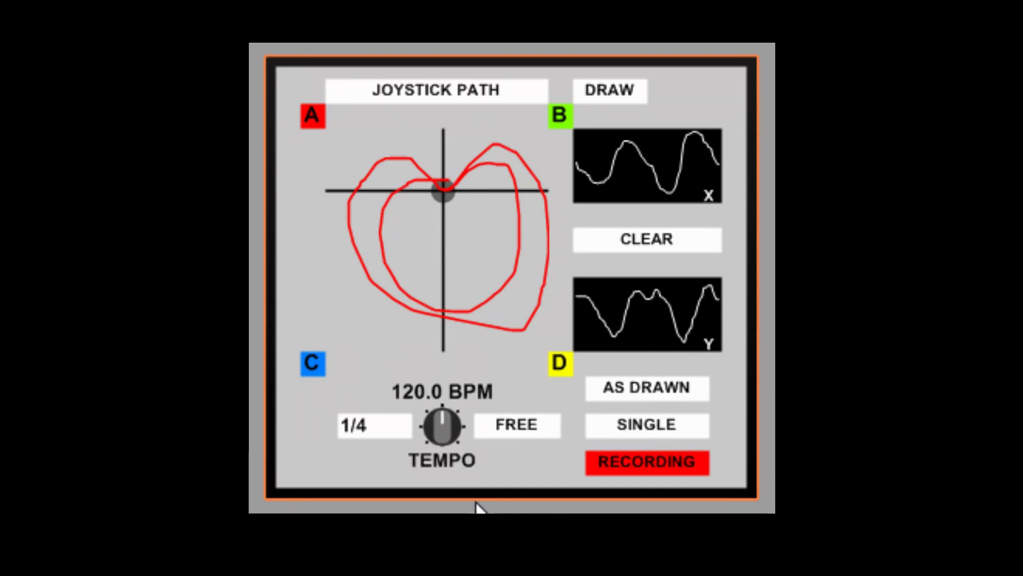
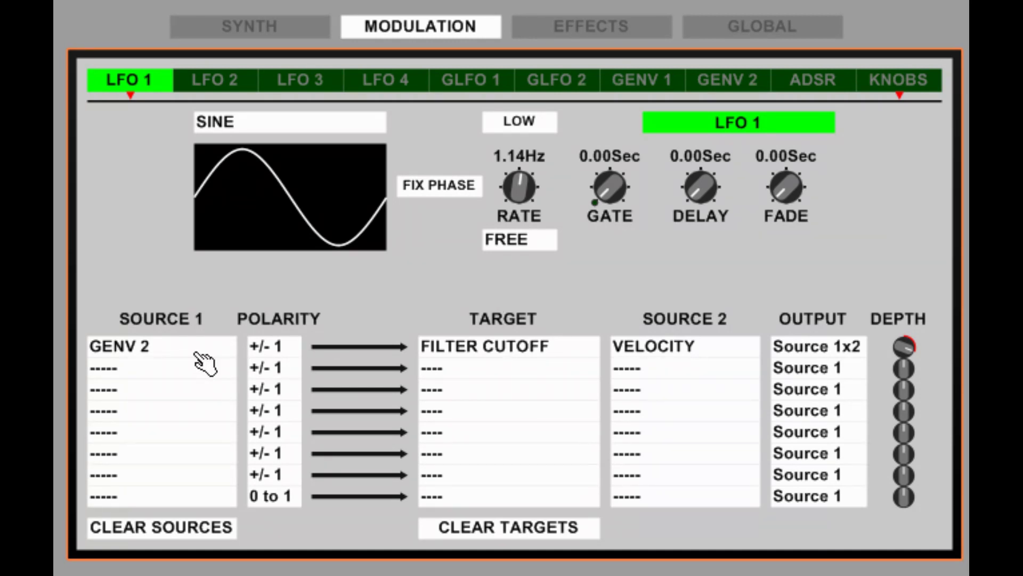
Review the target options for the GENV 2 modulation row and keep FILTER CUTOFF.
{"action": "left_click", "coordinate": [461, 347]}
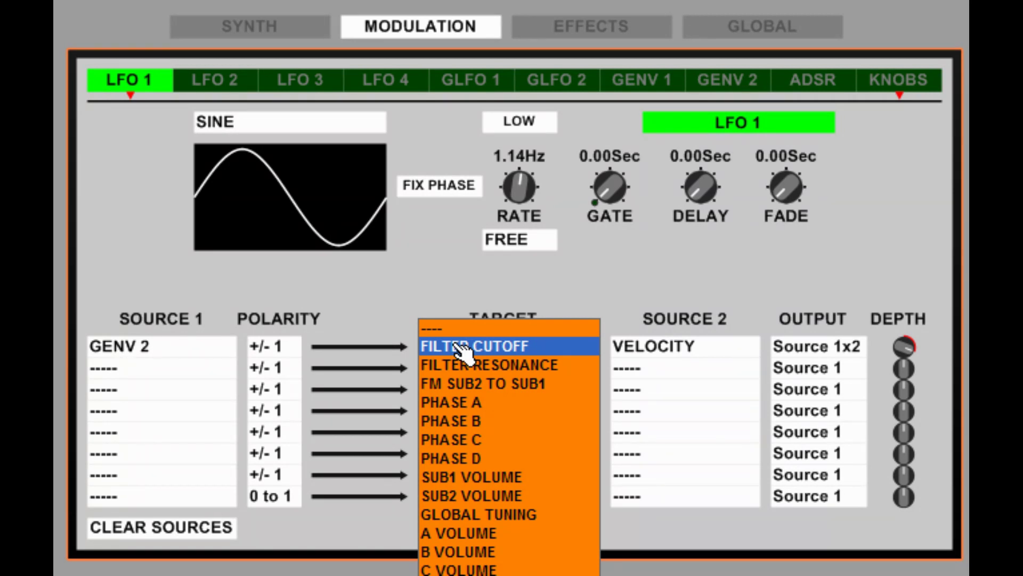
{"action": "left_click", "coordinate": [457, 346]}
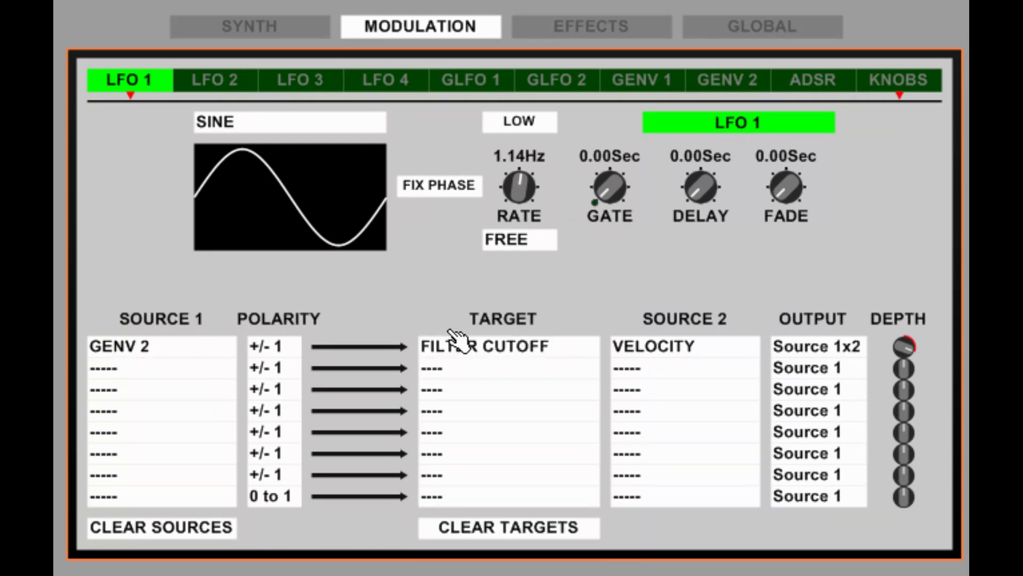
View LFO 4, and draw a custom GLFO 1 waveform with a rounded positive hump followed by a rounded negative dip.
{"action": "left_click", "coordinate": [395, 86]}
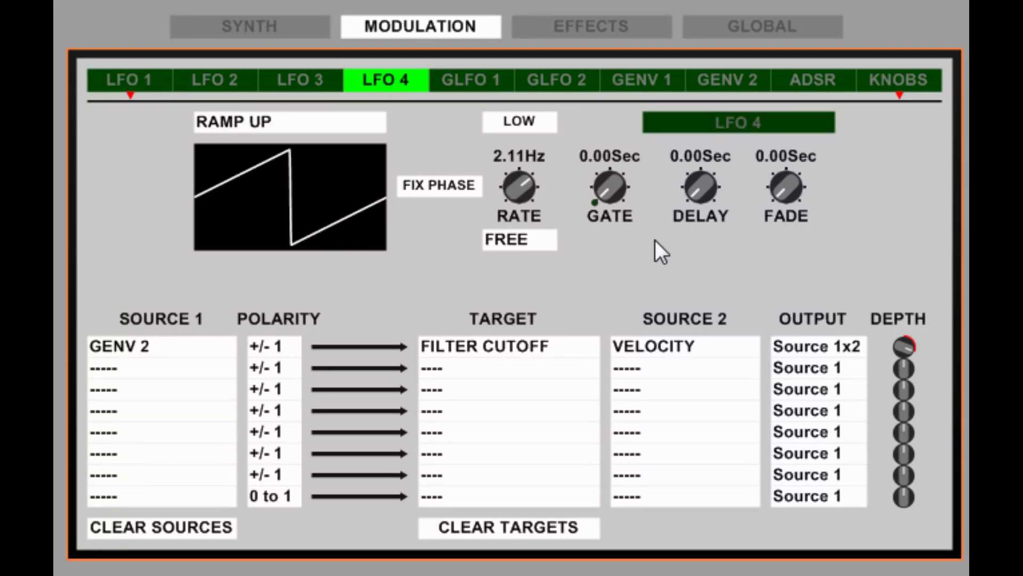
{"action": "left_click", "coordinate": [487, 86]}
{"action": "mouse_move", "coordinate": [343, 176]}
{"action": "left_mouse_down"}
{"action": "mouse_move", "coordinate": [379, 228]}
{"action": "mouse_move", "coordinate": [399, 222]}
{"action": "left_mouse_up"}
{"action": "double_click", "coordinate": [406, 217]}
{"action": "mouse_move", "coordinate": [183, 186]}
{"action": "left_mouse_down"}
{"action": "mouse_move", "coordinate": [189, 149]}
{"action": "mouse_move", "coordinate": [270, 133]}
{"action": "mouse_move", "coordinate": [291, 199]}
{"action": "mouse_move", "coordinate": [390, 238]}
{"action": "mouse_move", "coordinate": [436, 190]}
{"action": "left_mouse_up"}
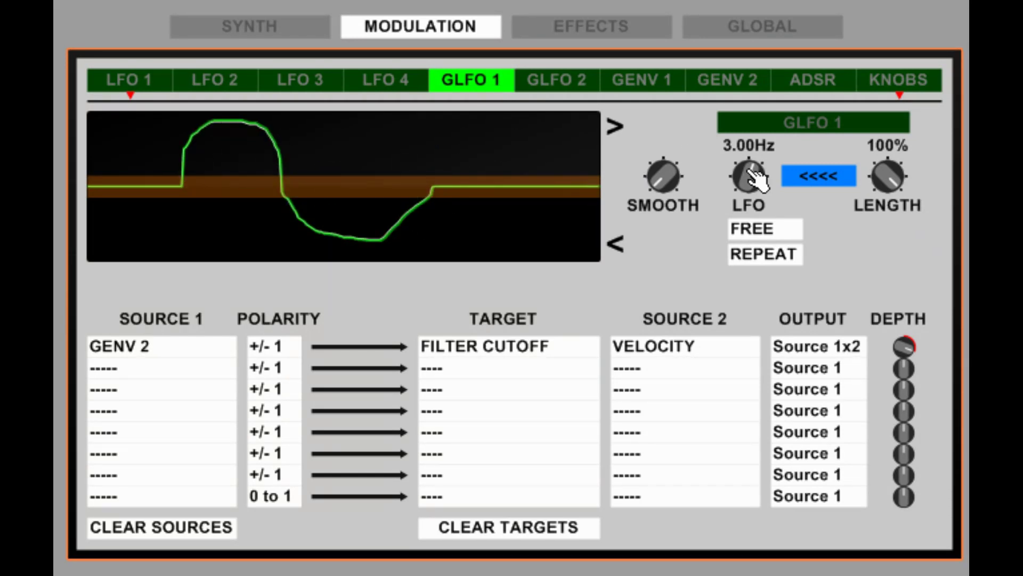
Examine the GENV 1 envelope and its options, the ADSR controls and the KNOBS modulation page.
{"action": "left_click", "coordinate": [655, 86]}
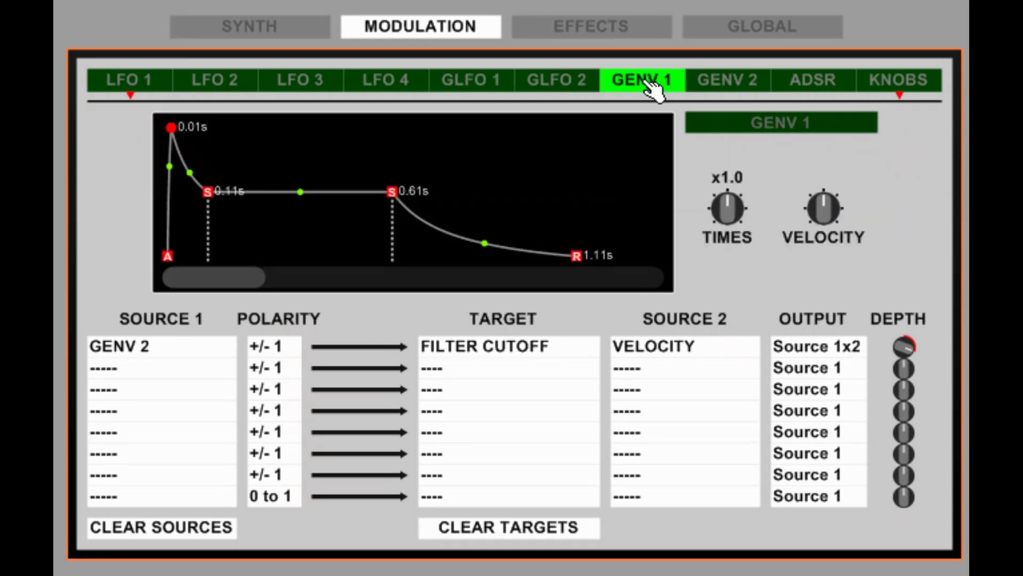
{"action": "right_click", "coordinate": [509, 168]}
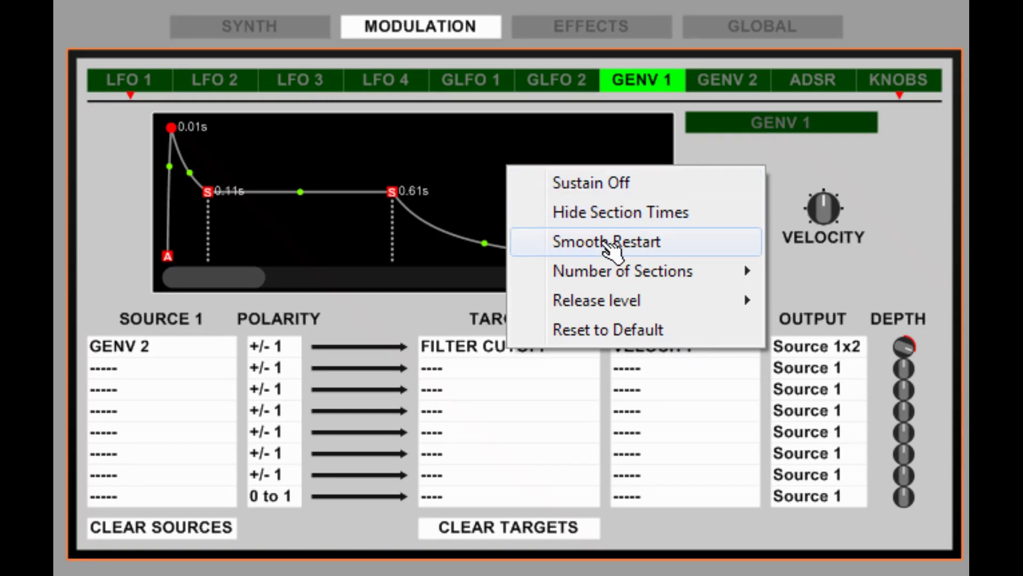
{"action": "left_click", "coordinate": [418, 154]}
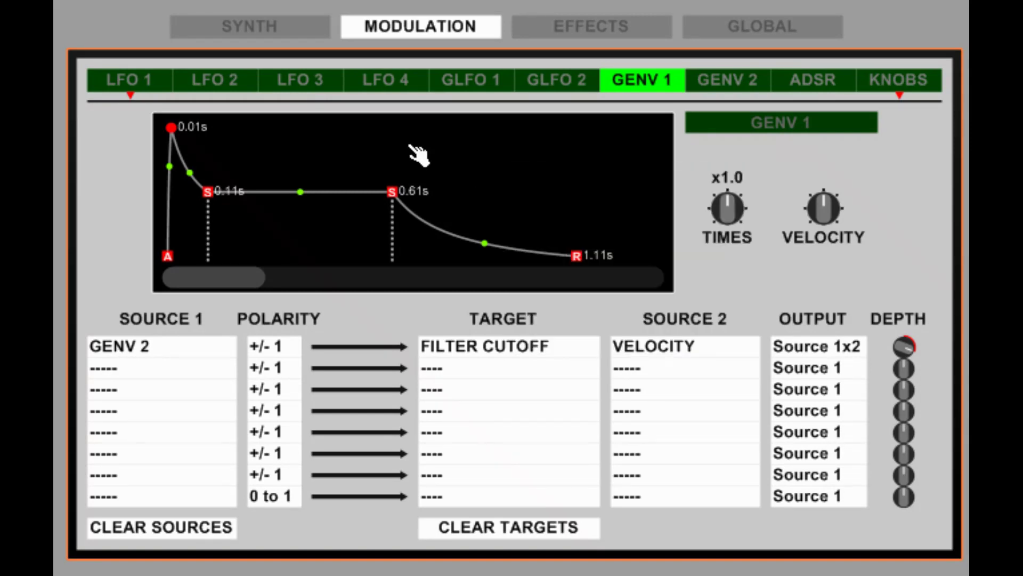
{"action": "left_click", "coordinate": [821, 83]}
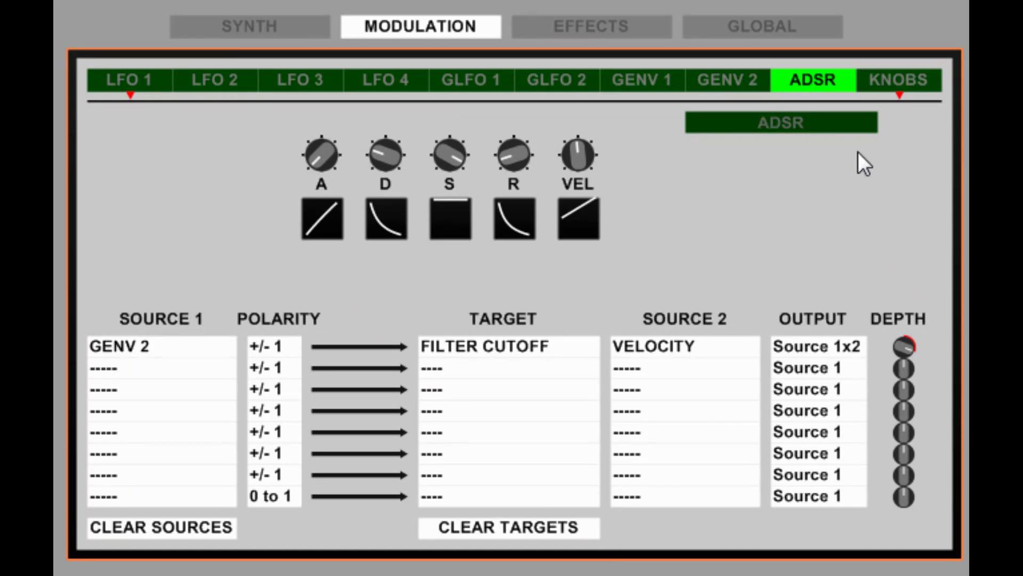
{"action": "left_click", "coordinate": [909, 84]}
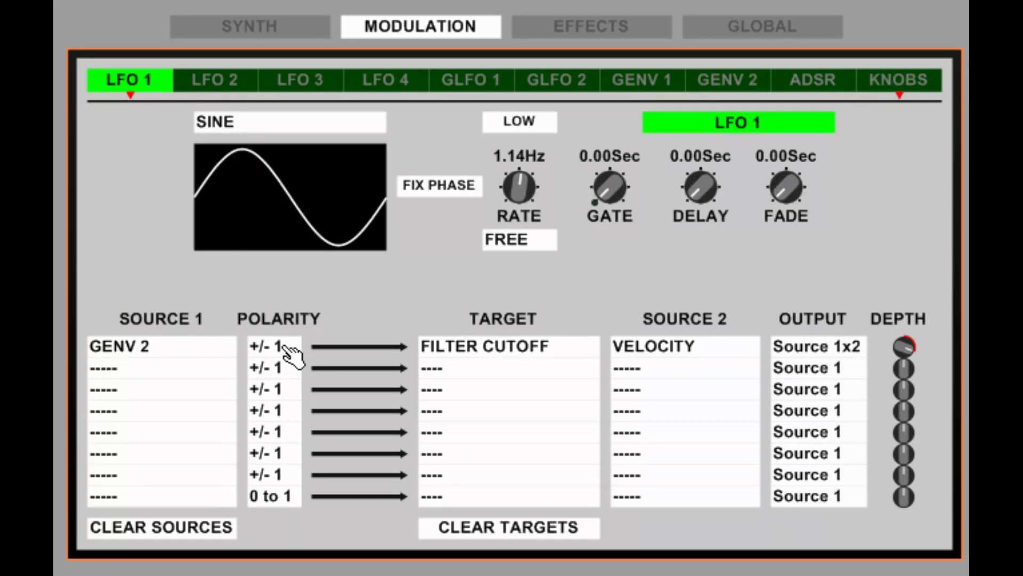
Review the polarity and target options for the GENV 2 modulation row, and set its second source to MODWHEEL.
{"action": "left_click", "coordinate": [283, 346]}
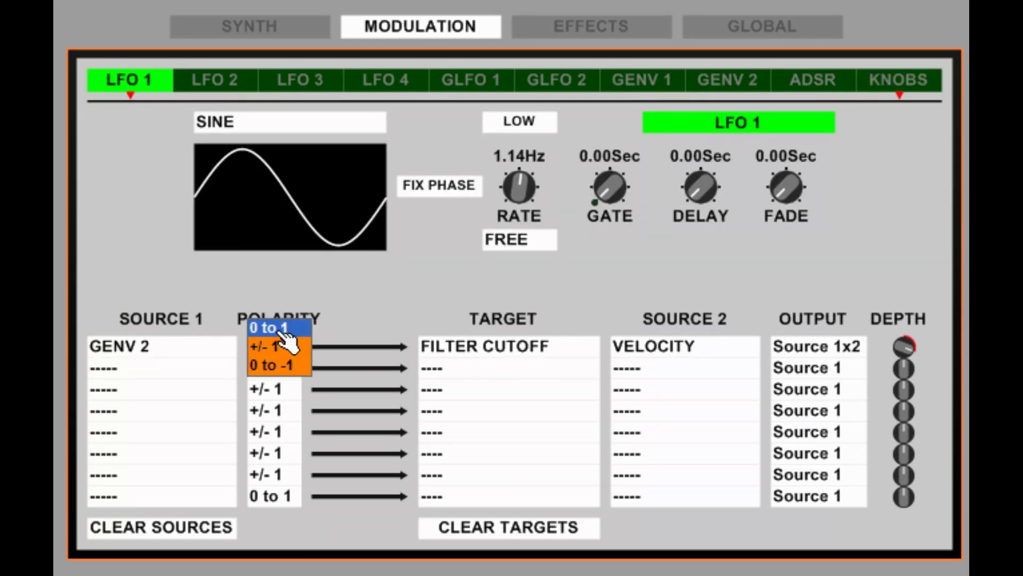
{"action": "left_click", "coordinate": [282, 346]}
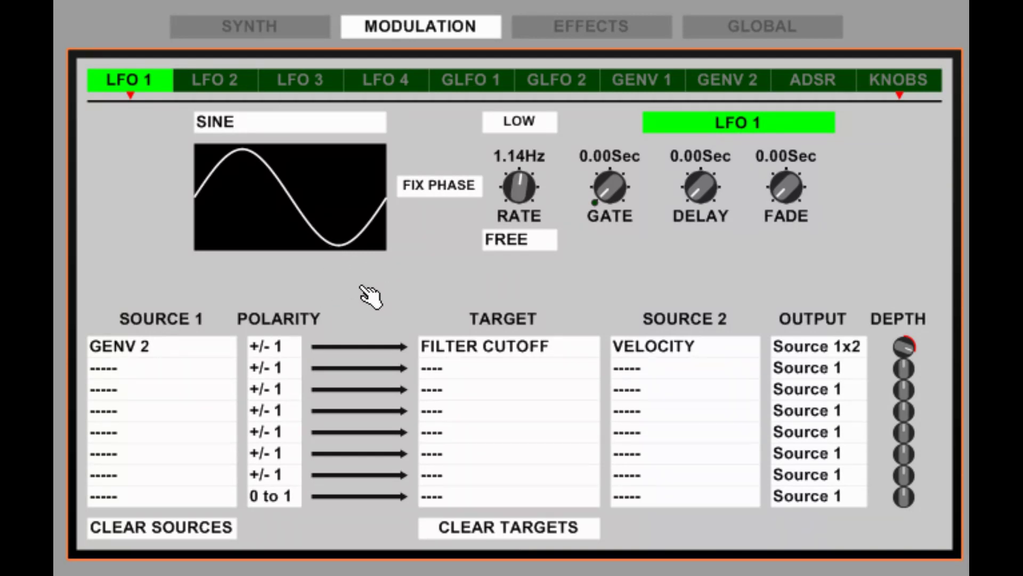
{"action": "left_click", "coordinate": [581, 348]}
{"action": "left_click", "coordinate": [560, 353]}
{"action": "left_click", "coordinate": [691, 360]}
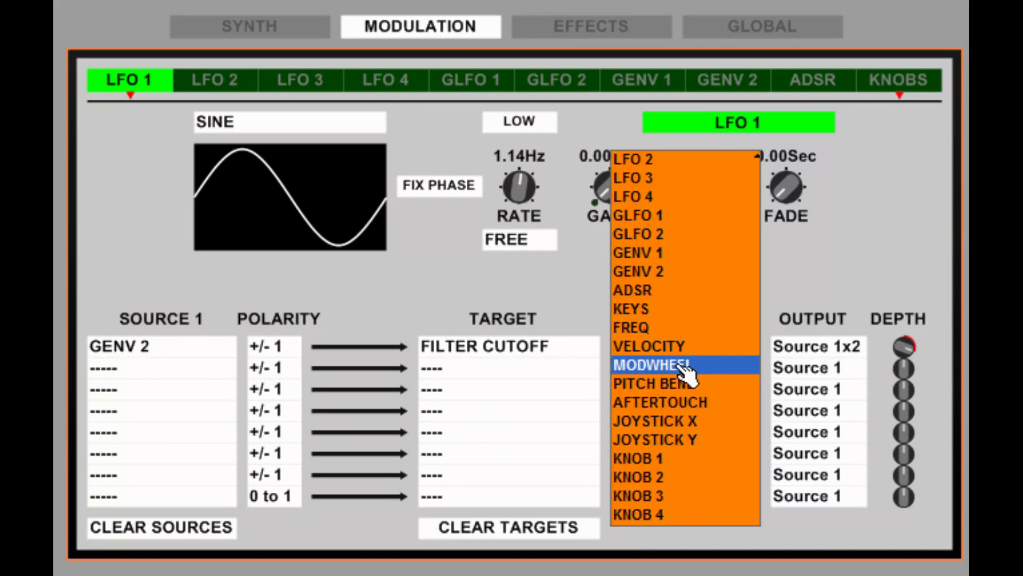
{"action": "left_click", "coordinate": [686, 364]}
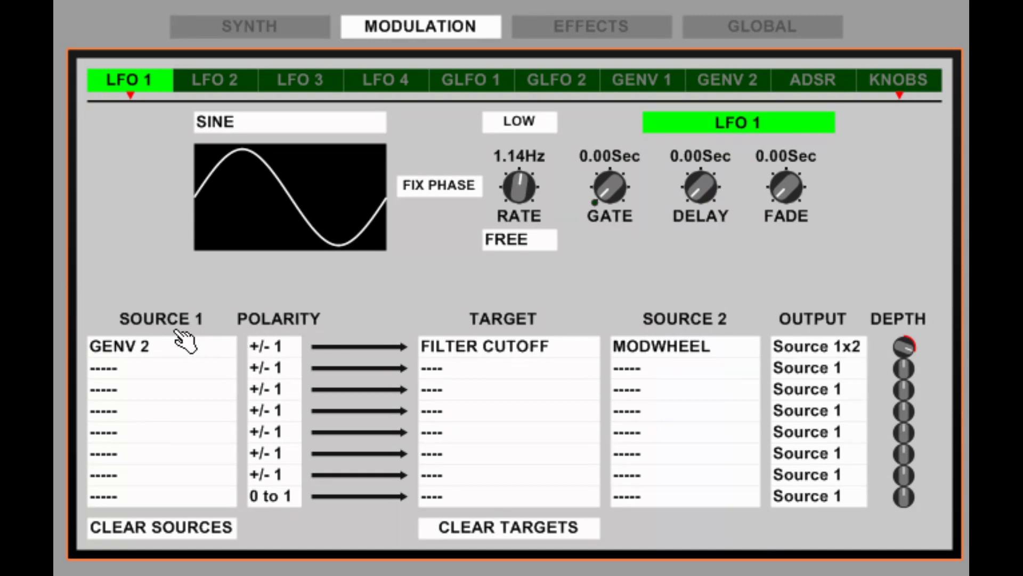
Review the output options, keeping Source 1x2 for the GENV 2 row, and set that row's depth to the centre.
{"action": "left_click", "coordinate": [828, 350]}
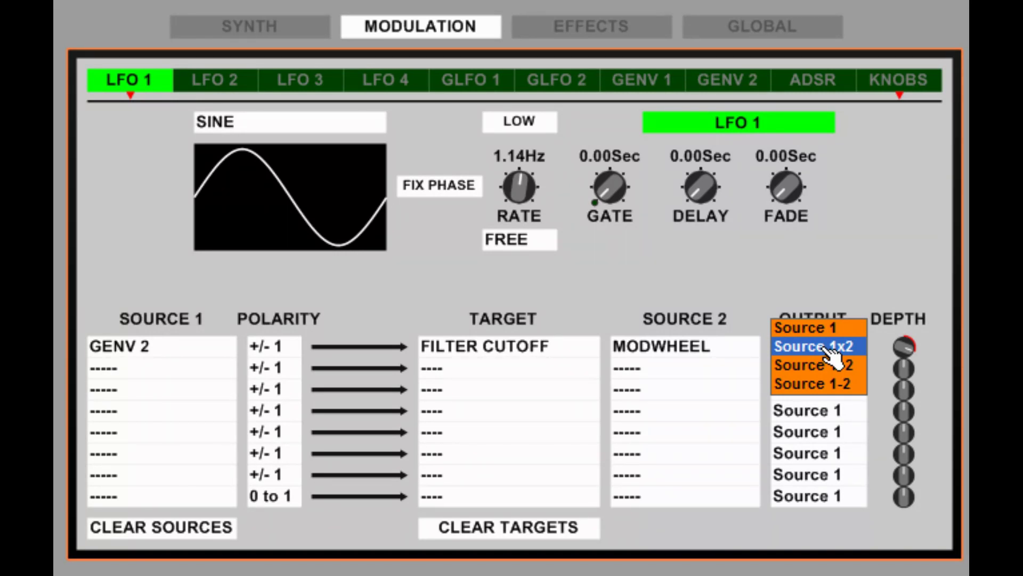
{"action": "left_click", "coordinate": [826, 347]}
{"action": "left_click", "coordinate": [826, 366]}
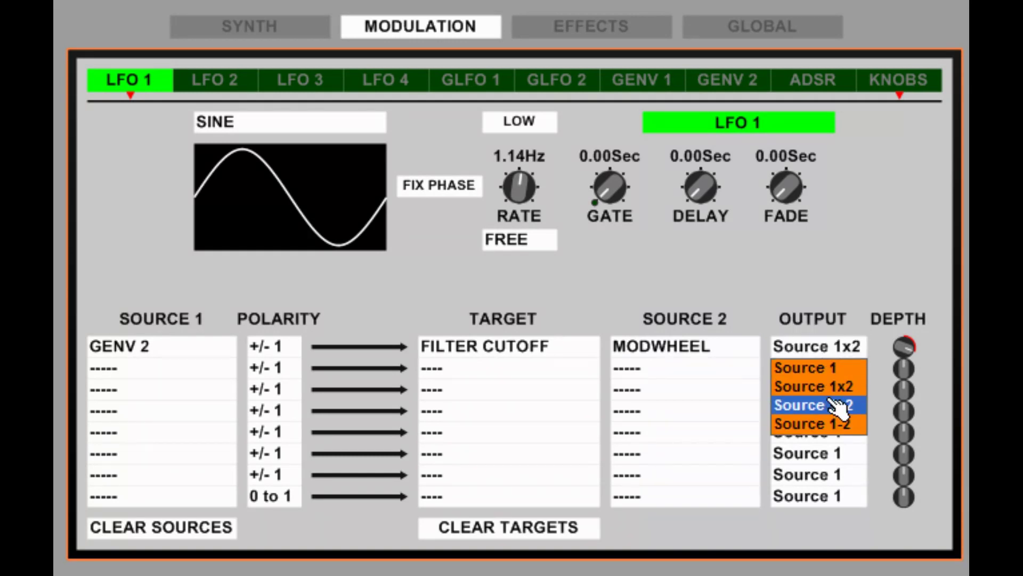
{"action": "left_click", "coordinate": [829, 277]}
{"action": "mouse_move", "coordinate": [905, 351]}
{"action": "left_mouse_down"}
{"action": "mouse_move", "coordinate": [904, 370]}
{"action": "mouse_move", "coordinate": [911, 341]}
{"action": "left_mouse_up"}
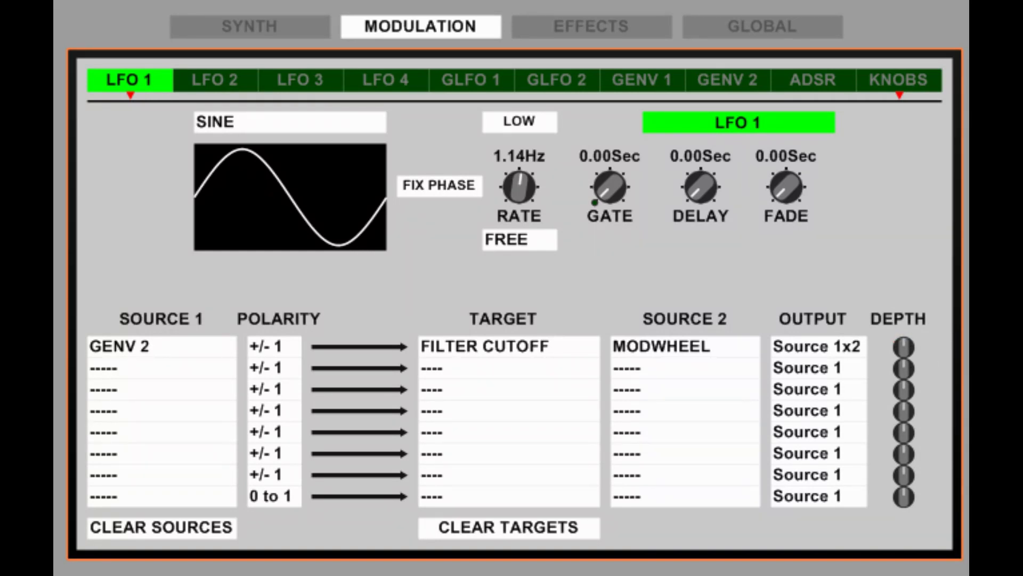
Try the reverb and chorus effects, switching each one on and off again.
{"action": "left_click", "coordinate": [614, 38]}
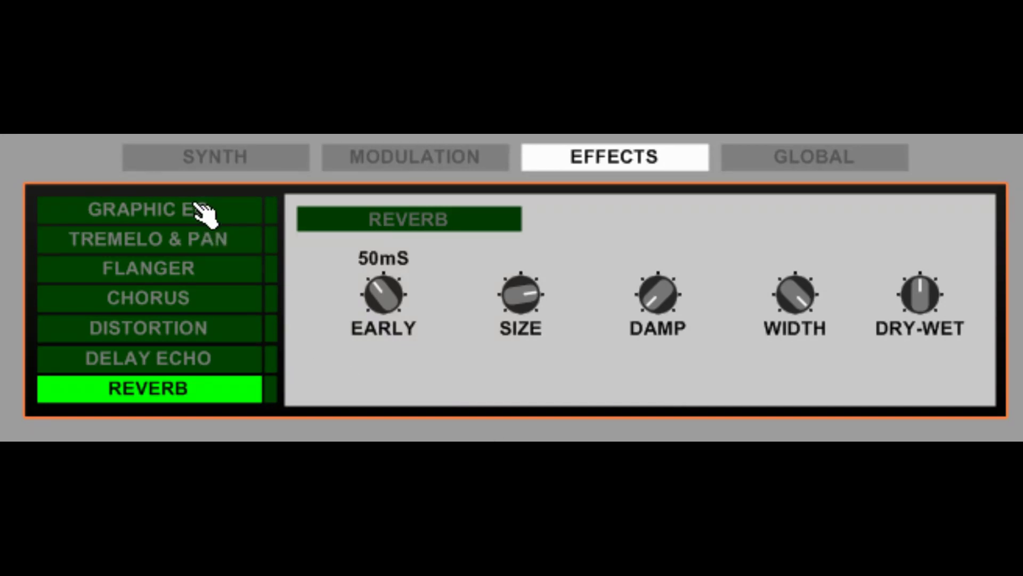
{"action": "left_click", "coordinate": [272, 393]}
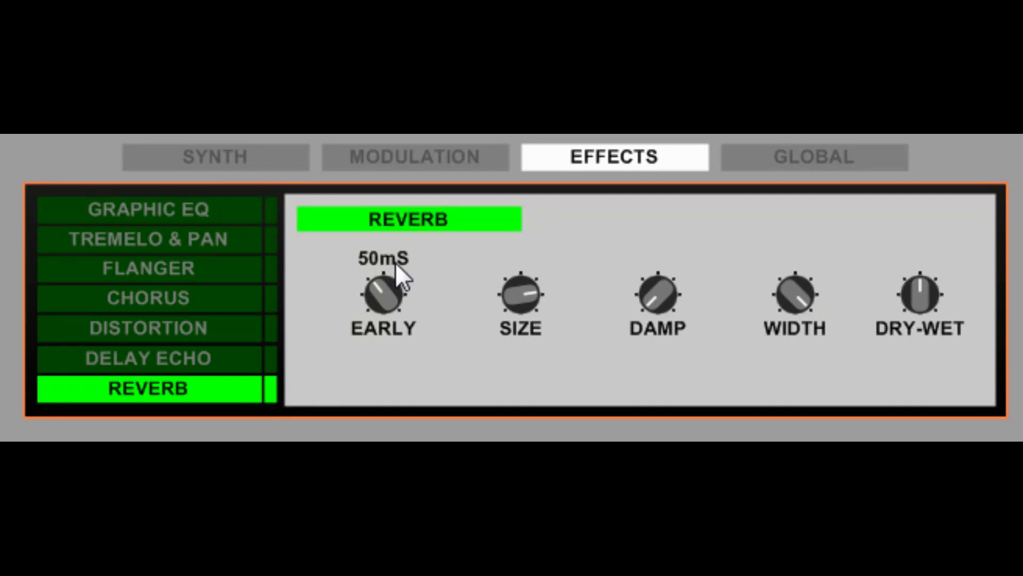
{"action": "left_click", "coordinate": [226, 306]}
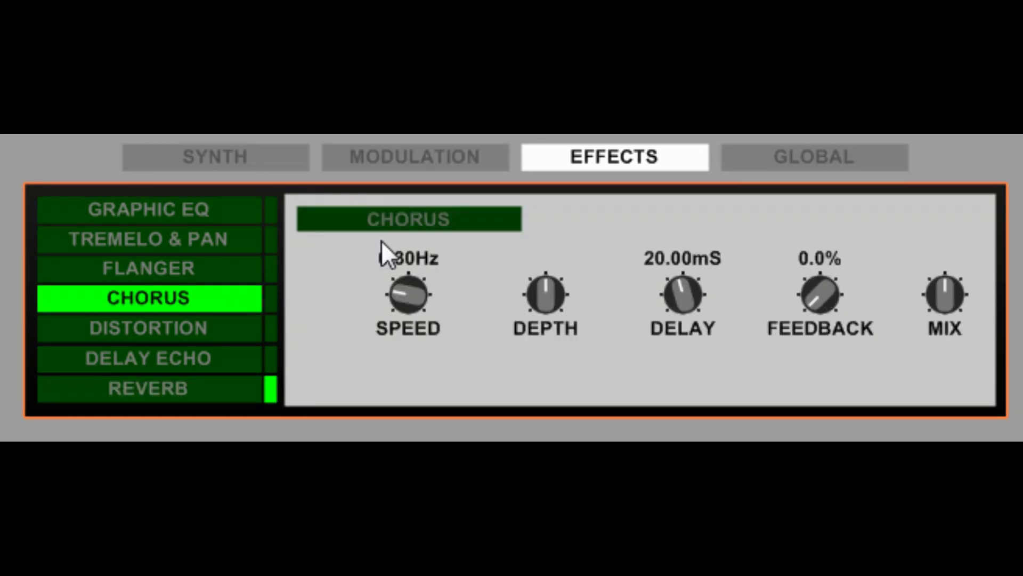
{"action": "left_click", "coordinate": [421, 219]}
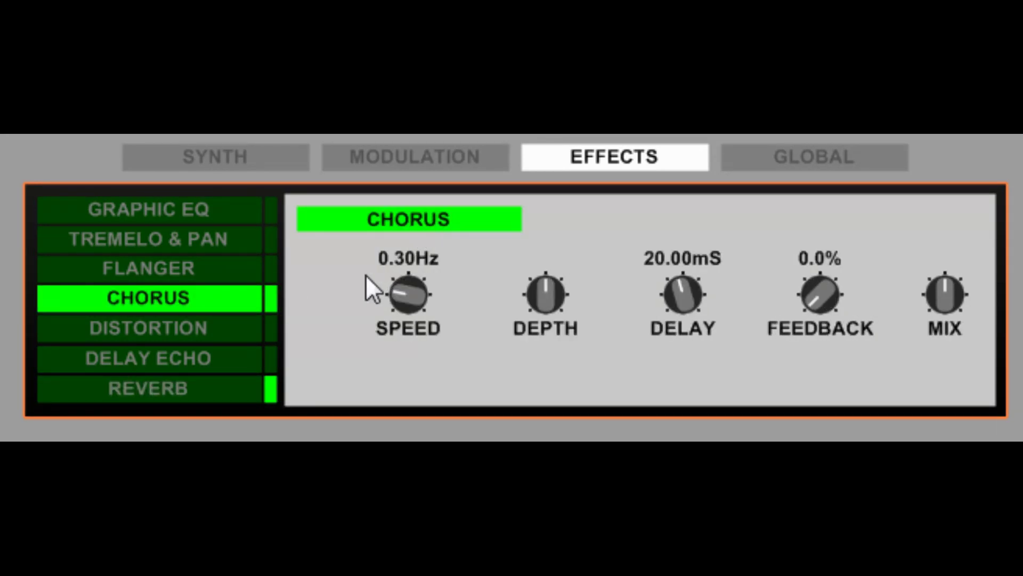
{"action": "left_click", "coordinate": [274, 307]}
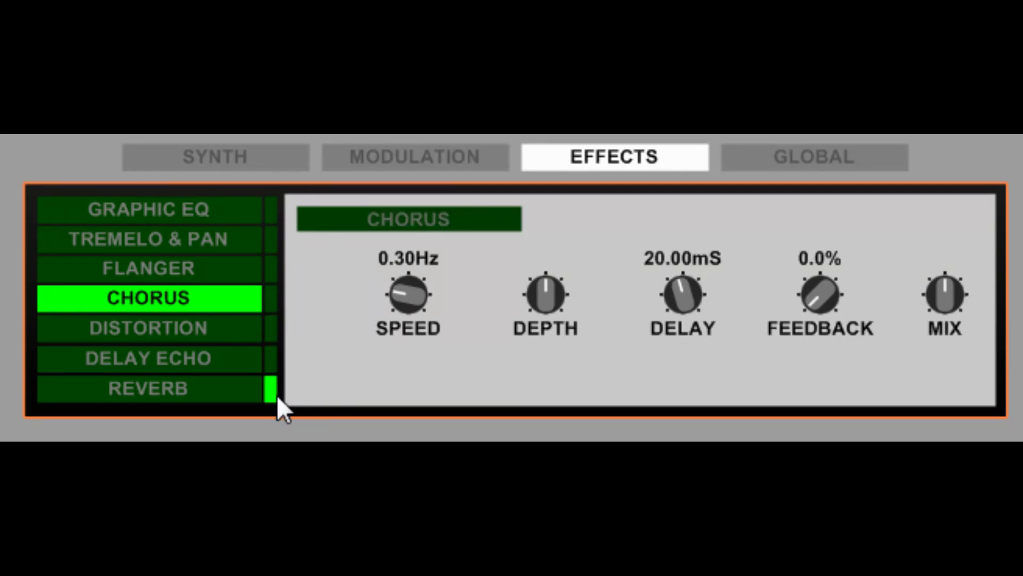
{"action": "left_click", "coordinate": [274, 394]}
Enable the flanger and the tremolo and pan effects.
{"action": "left_click", "coordinate": [218, 281]}
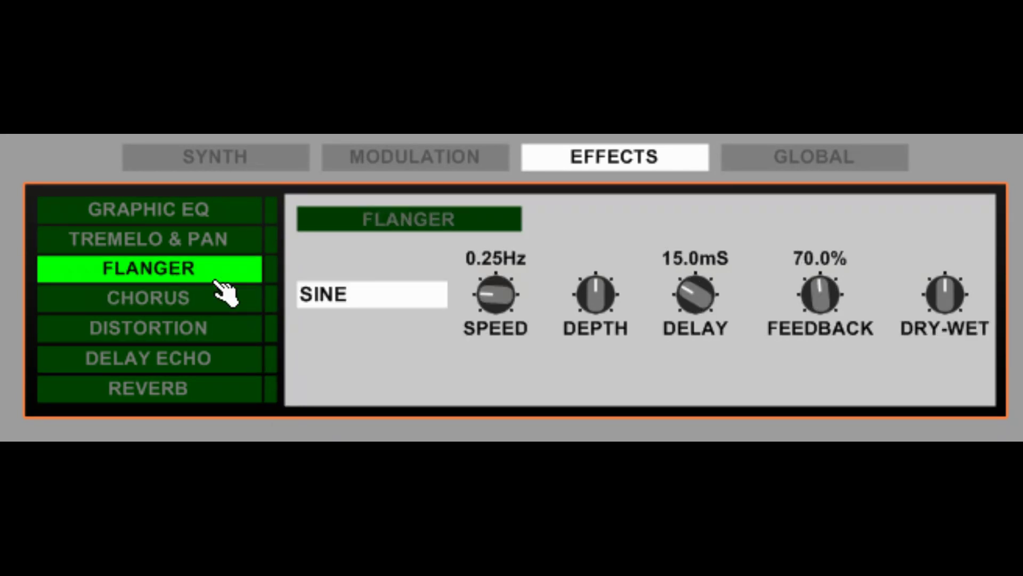
{"action": "left_click", "coordinate": [421, 218]}
{"action": "left_click", "coordinate": [229, 242]}
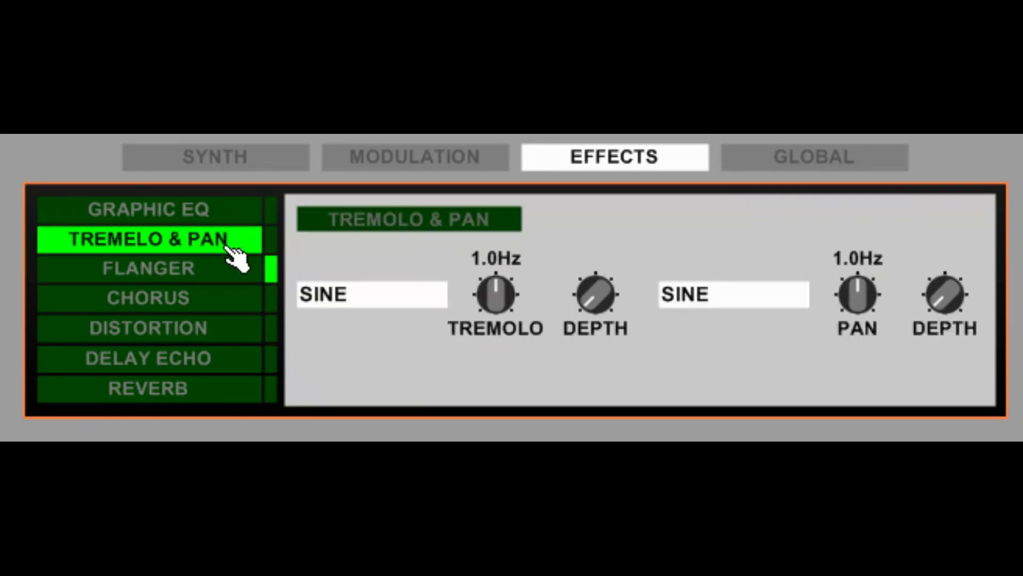
{"action": "left_click", "coordinate": [392, 222]}
Set the tremolo speed to 1.1 Hz, raise the tremolo depth slightly and pan depth just past halfway, and disable tremolo and pan.
{"action": "scroll", "coordinate": [512, 297], "scroll_direction": "up", "scroll_amount": 1}
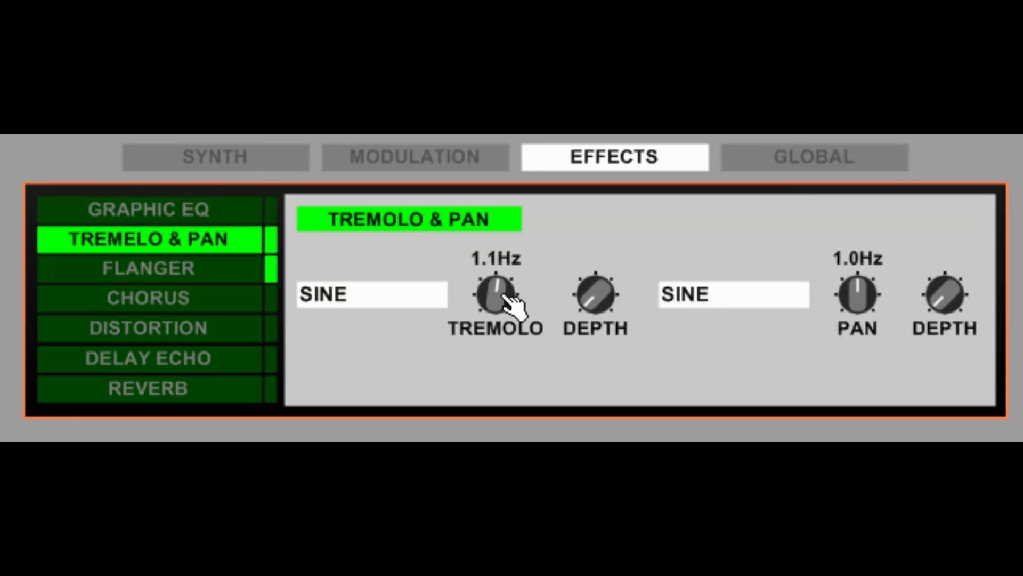
{"action": "left_click_drag", "start_coordinate": [613, 304], "coordinate": [612, 284]}
{"action": "left_click_drag", "start_coordinate": [938, 300], "coordinate": [938, 283]}
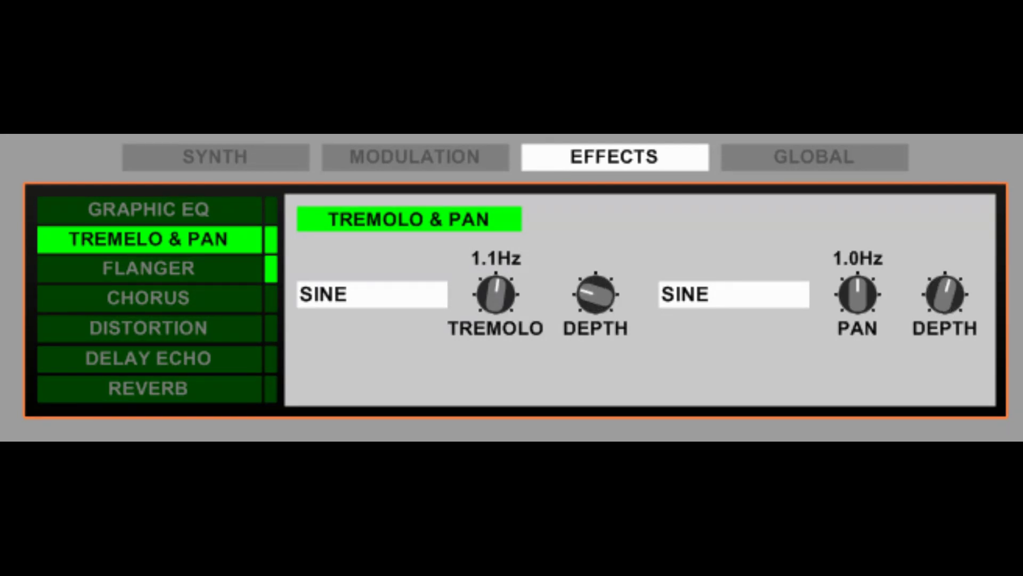
{"action": "left_click", "coordinate": [271, 245]}
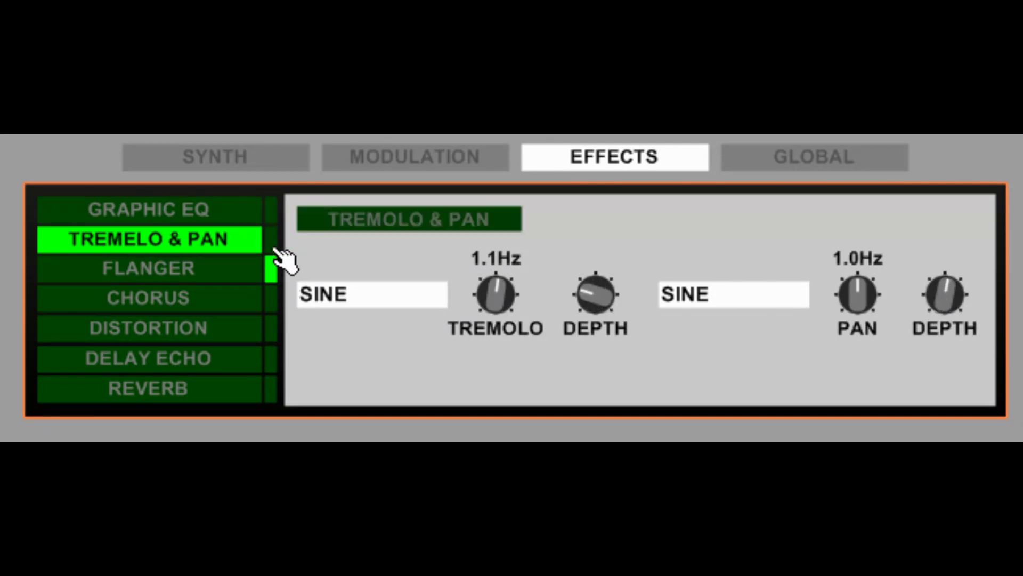
Enable the graphic EQ, draw a curve with raised middle bands and reduced low and high bands, and disable it.
{"action": "left_click", "coordinate": [208, 224]}
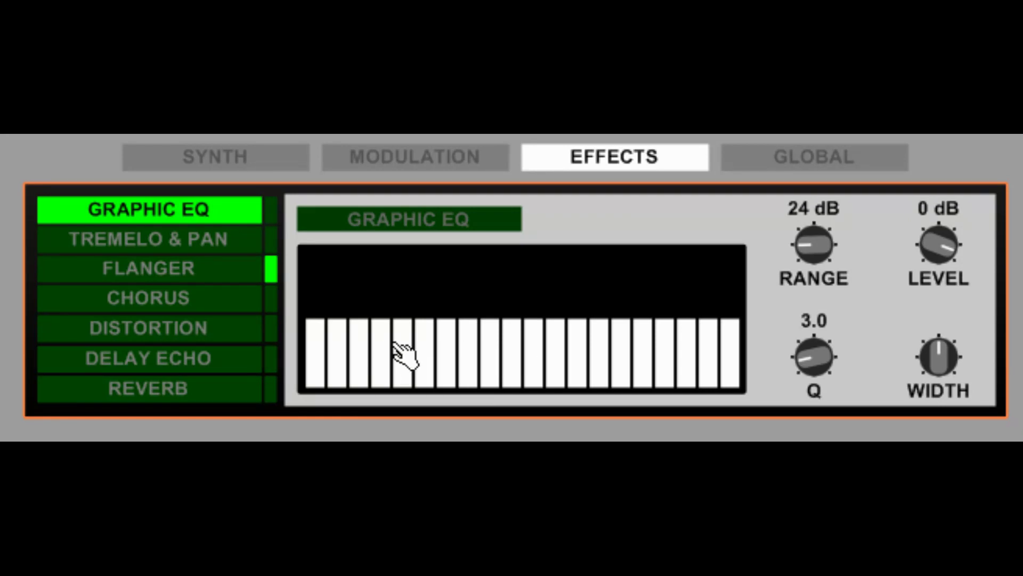
{"action": "left_click", "coordinate": [271, 212]}
{"action": "mouse_move", "coordinate": [426, 346]}
{"action": "left_mouse_down"}
{"action": "mouse_move", "coordinate": [426, 311]}
{"action": "mouse_move", "coordinate": [488, 281]}
{"action": "mouse_move", "coordinate": [576, 376]}
{"action": "mouse_move", "coordinate": [693, 324]}
{"action": "mouse_move", "coordinate": [695, 363]}
{"action": "mouse_move", "coordinate": [517, 281]}
{"action": "mouse_move", "coordinate": [439, 335]}
{"action": "mouse_move", "coordinate": [319, 350]}
{"action": "mouse_move", "coordinate": [434, 393]}
{"action": "mouse_move", "coordinate": [637, 351]}
{"action": "mouse_move", "coordinate": [549, 348]}
{"action": "mouse_move", "coordinate": [615, 311]}
{"action": "mouse_move", "coordinate": [577, 354]}
{"action": "mouse_move", "coordinate": [546, 322]}
{"action": "mouse_move", "coordinate": [538, 263]}
{"action": "mouse_move", "coordinate": [483, 305]}
{"action": "mouse_move", "coordinate": [434, 317]}
{"action": "mouse_move", "coordinate": [398, 288]}
{"action": "mouse_move", "coordinate": [386, 337]}
{"action": "mouse_move", "coordinate": [359, 344]}
{"action": "left_mouse_up"}
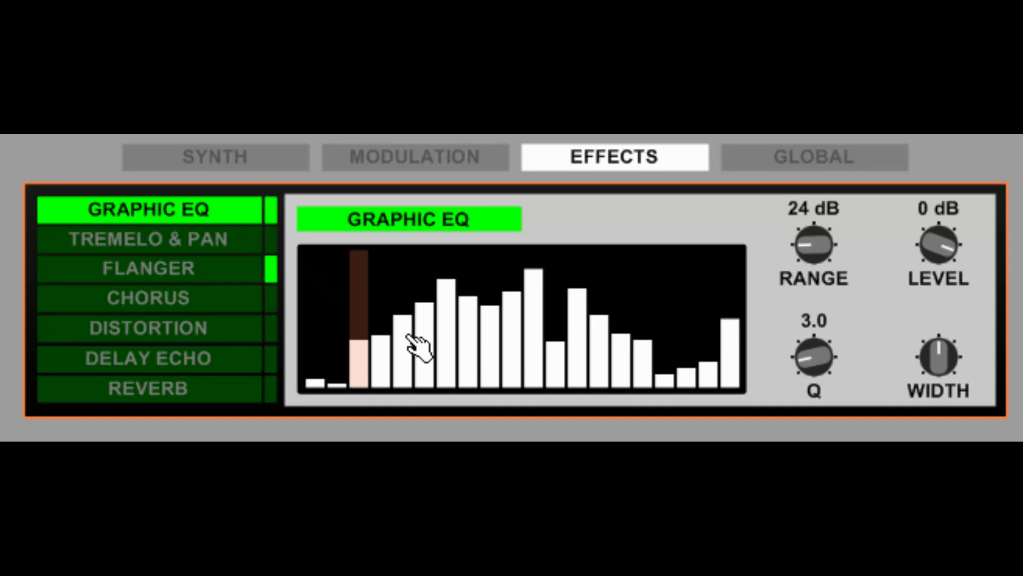
{"action": "left_click", "coordinate": [271, 212]}
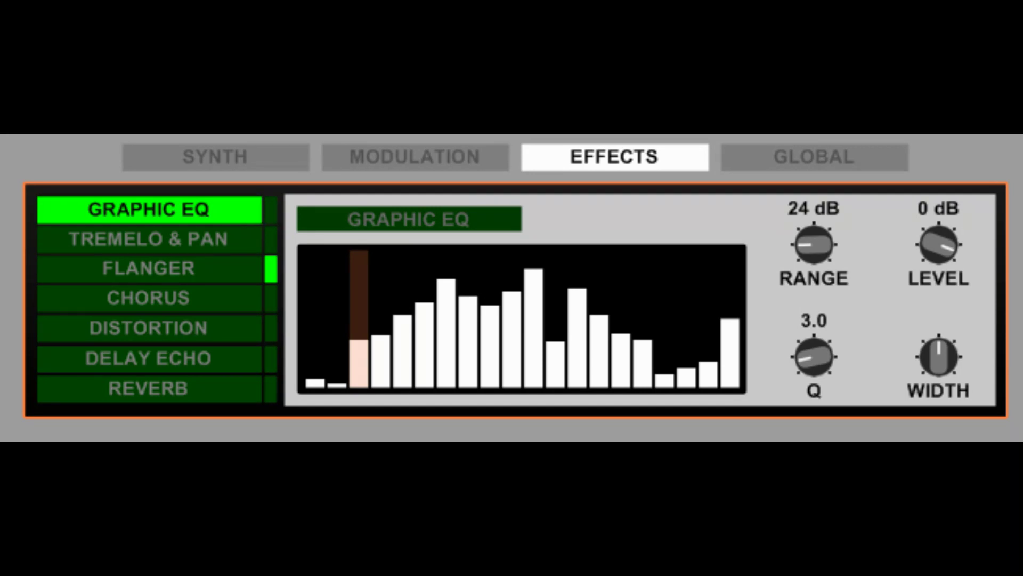
Open the global settings page.
{"action": "left_click", "coordinate": [890, 167]}
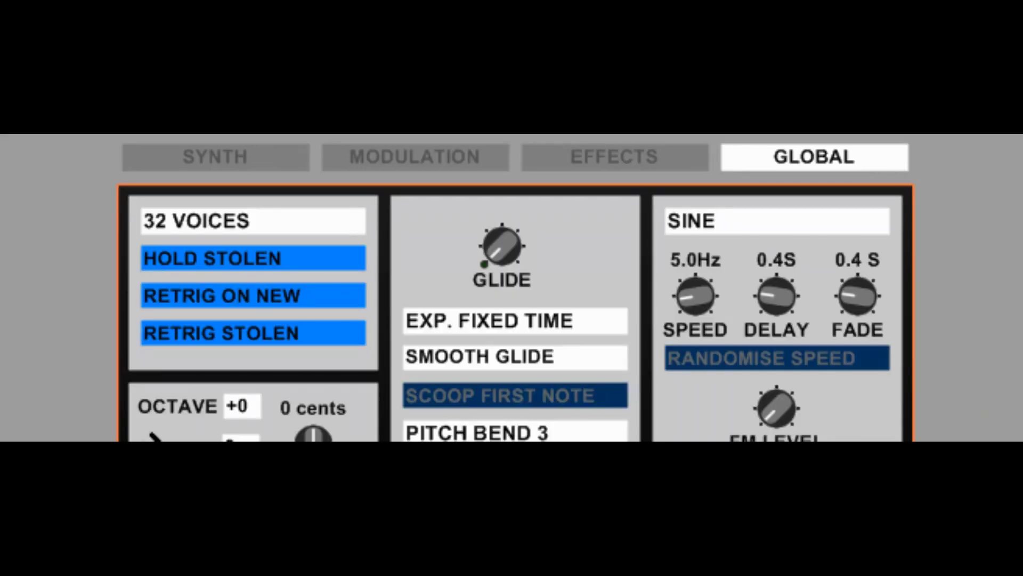